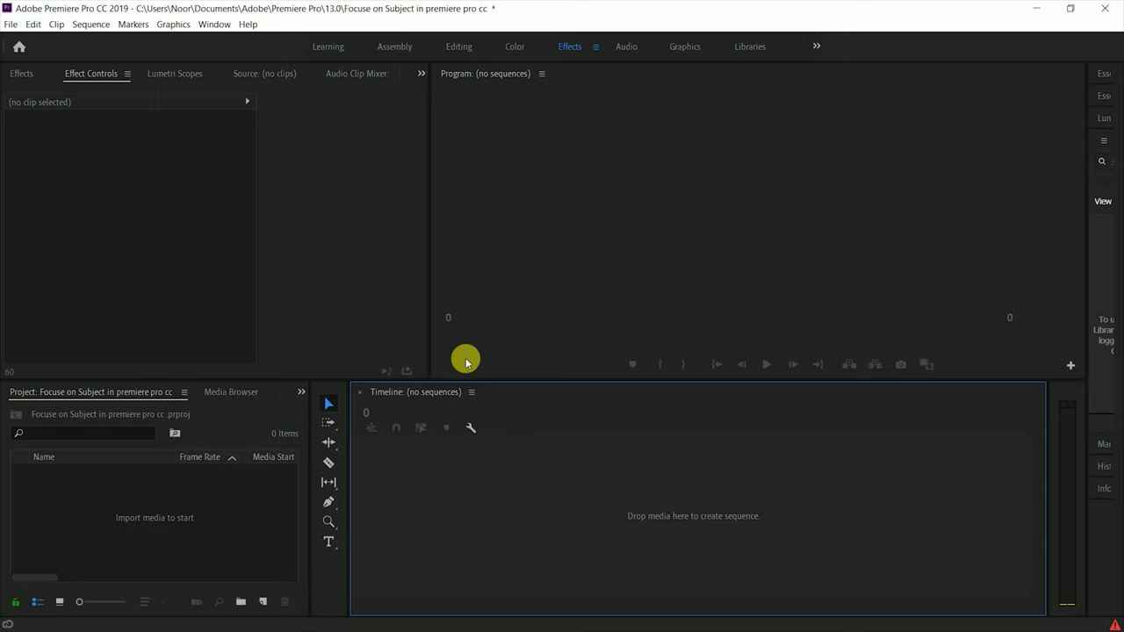
- Import 'THE BRAVE GORKHA.mp4' from the YouTube video folder into the project
{"action": "key", "text": "ctrl+i"}
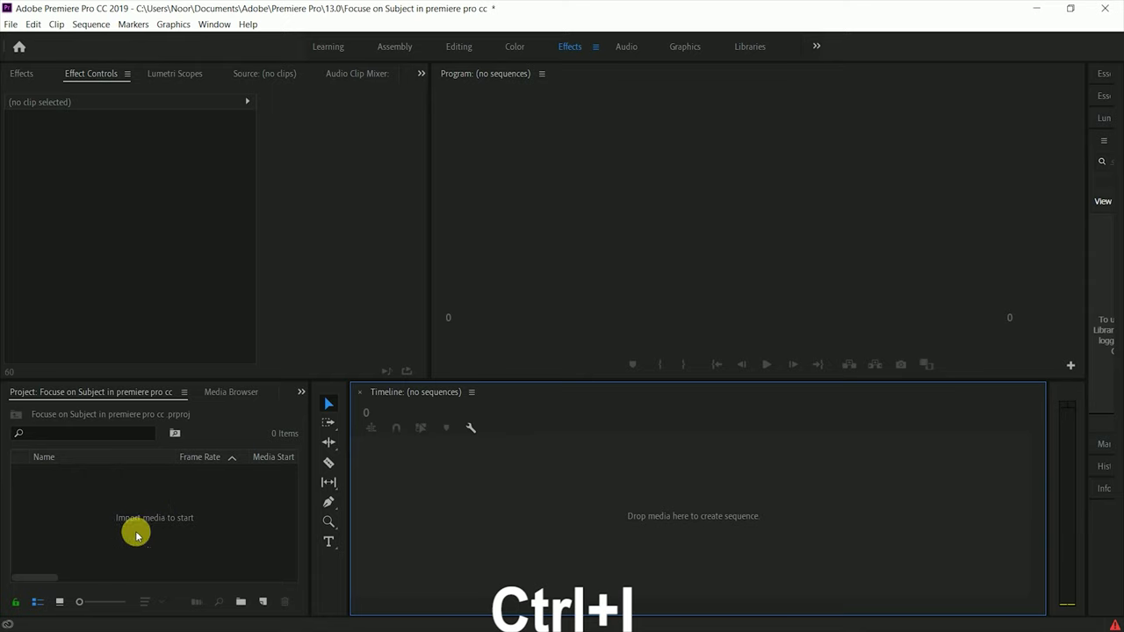
{"action": "right_click", "coordinate": [146, 502]}
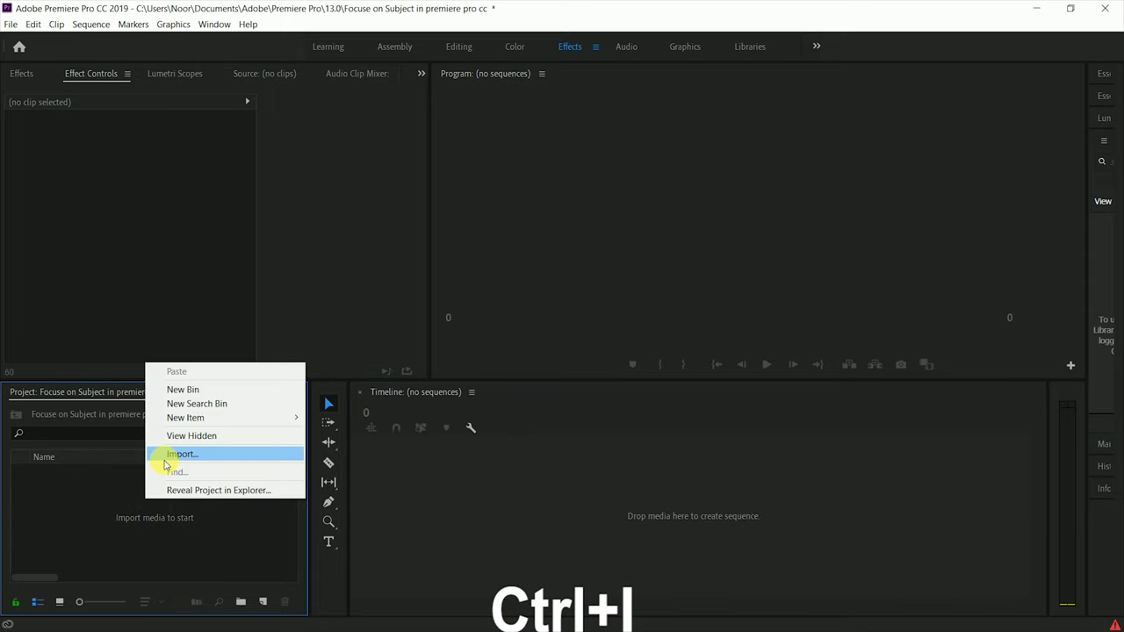
{"action": "left_click", "coordinate": [180, 454]}
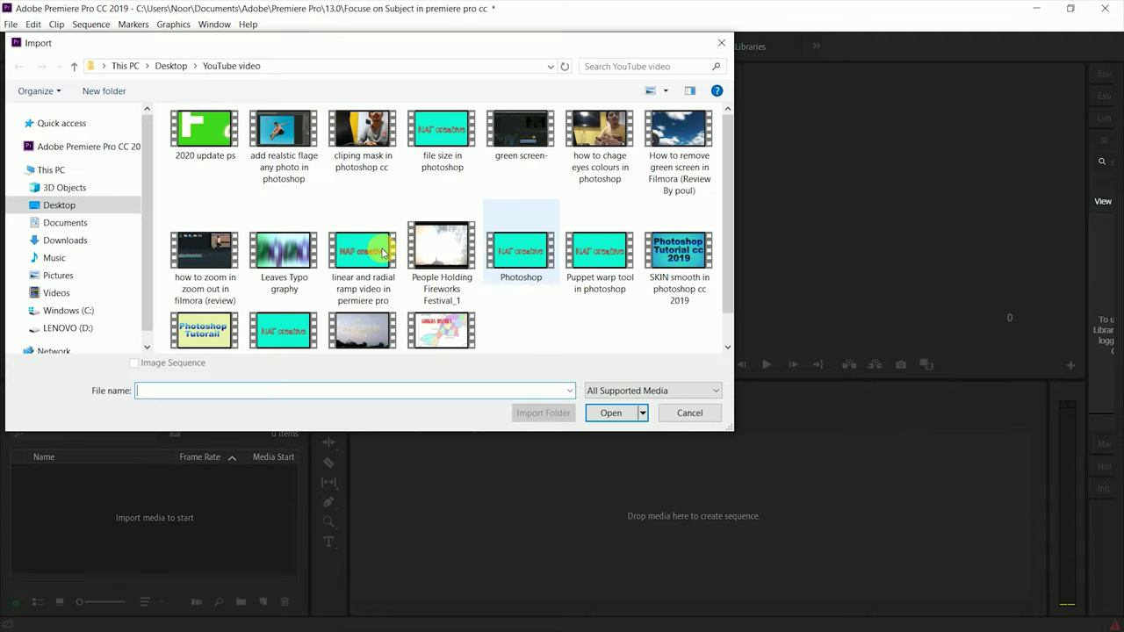
{"action": "scroll", "coordinate": [434, 193], "scroll_direction": "down", "scroll_amount": 1}
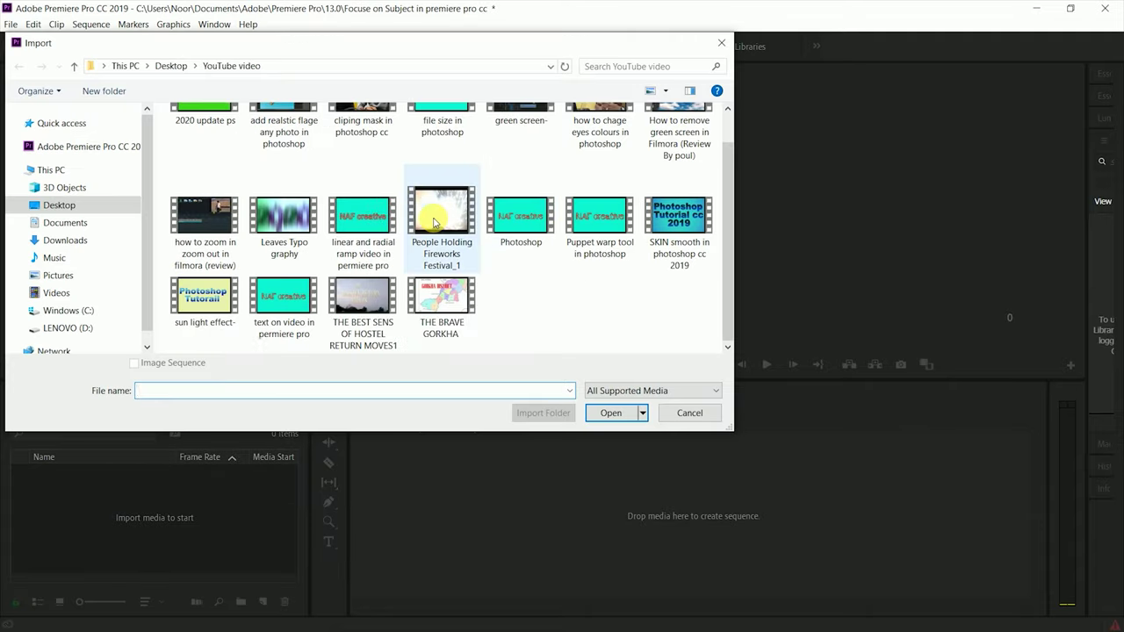
{"action": "left_click", "coordinate": [441, 302]}
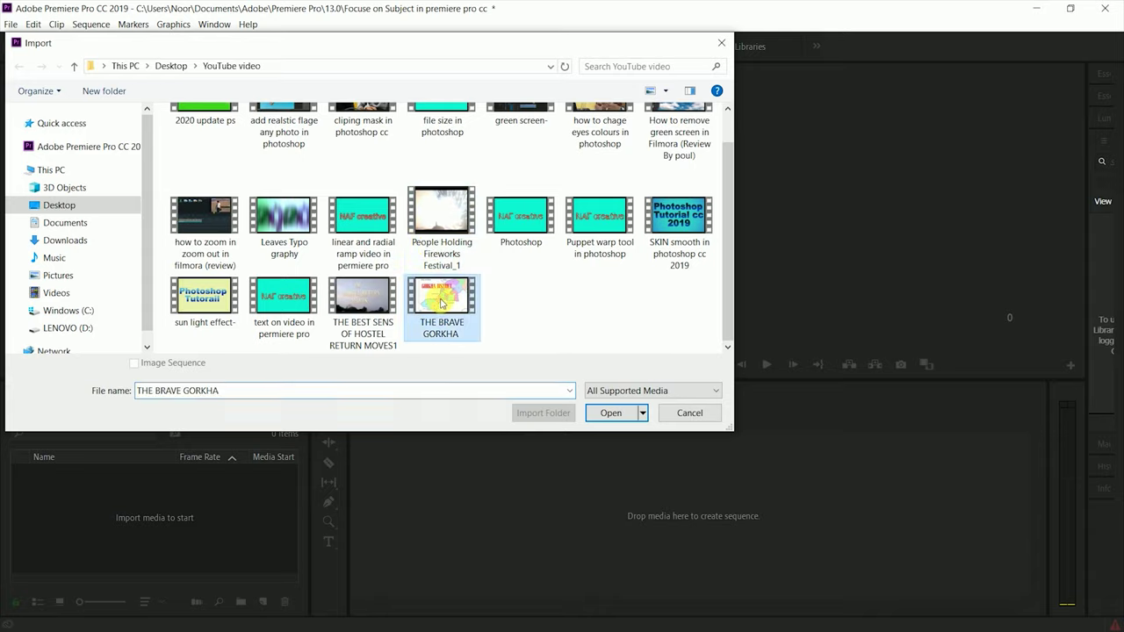
{"action": "left_click", "coordinate": [613, 416]}
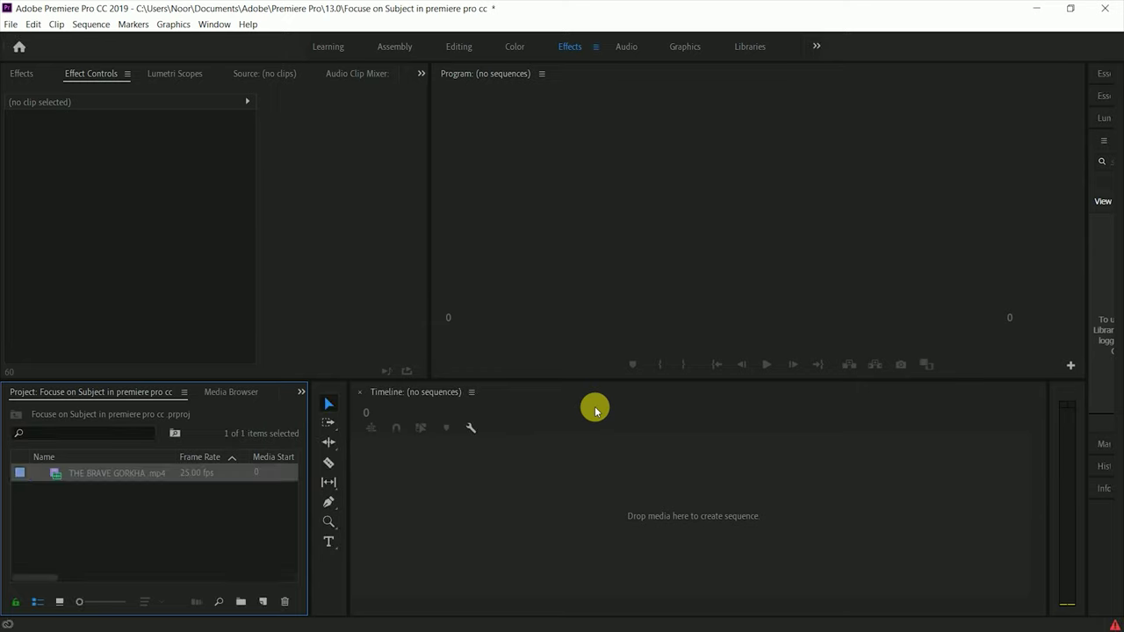
- Create a 'THE BRAVE GORKHA' sequence from the clip and preview up to the Gorkha map
{"action": "left_click_drag", "start_coordinate": [18, 471], "coordinate": [406, 520]}
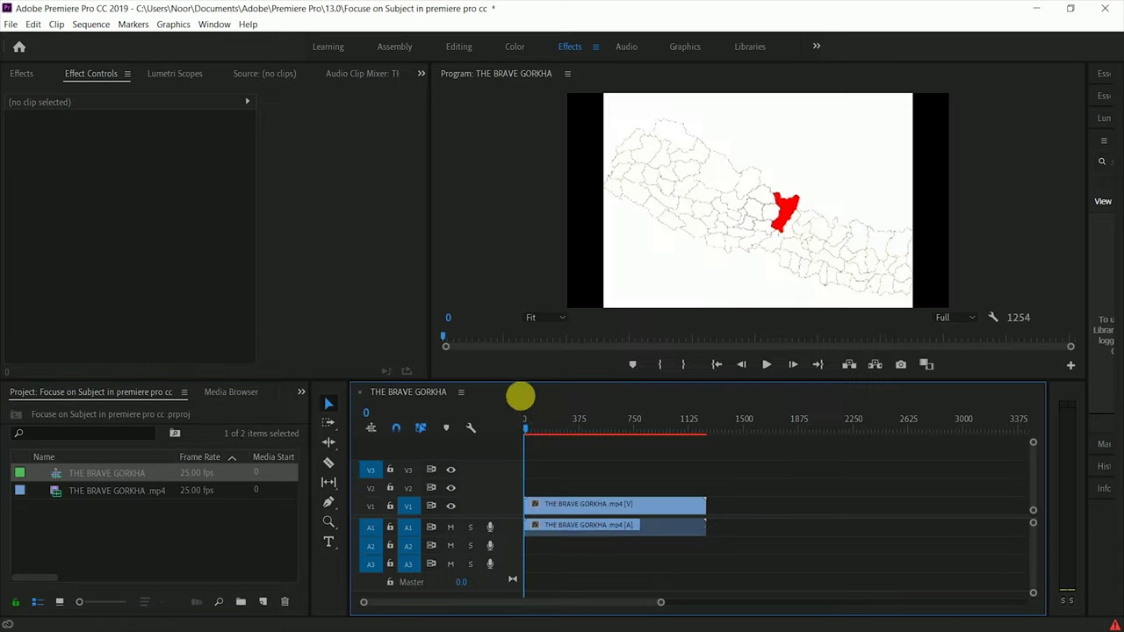
{"action": "left_click_drag", "start_coordinate": [526, 431], "coordinate": [537, 430]}
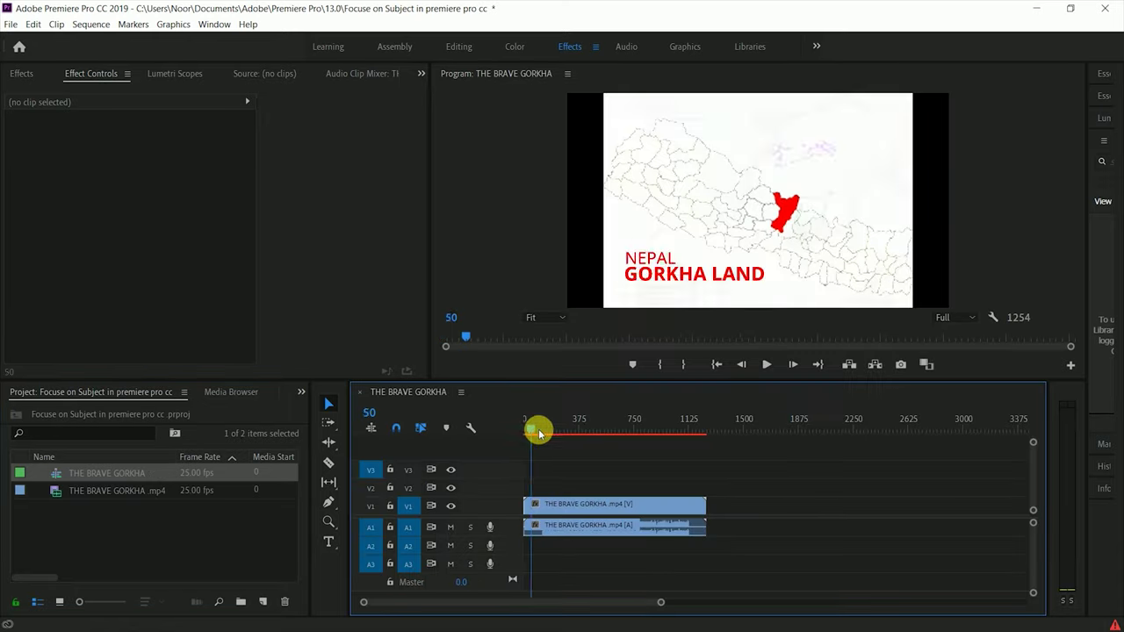
{"action": "right_click", "coordinate": [549, 511]}
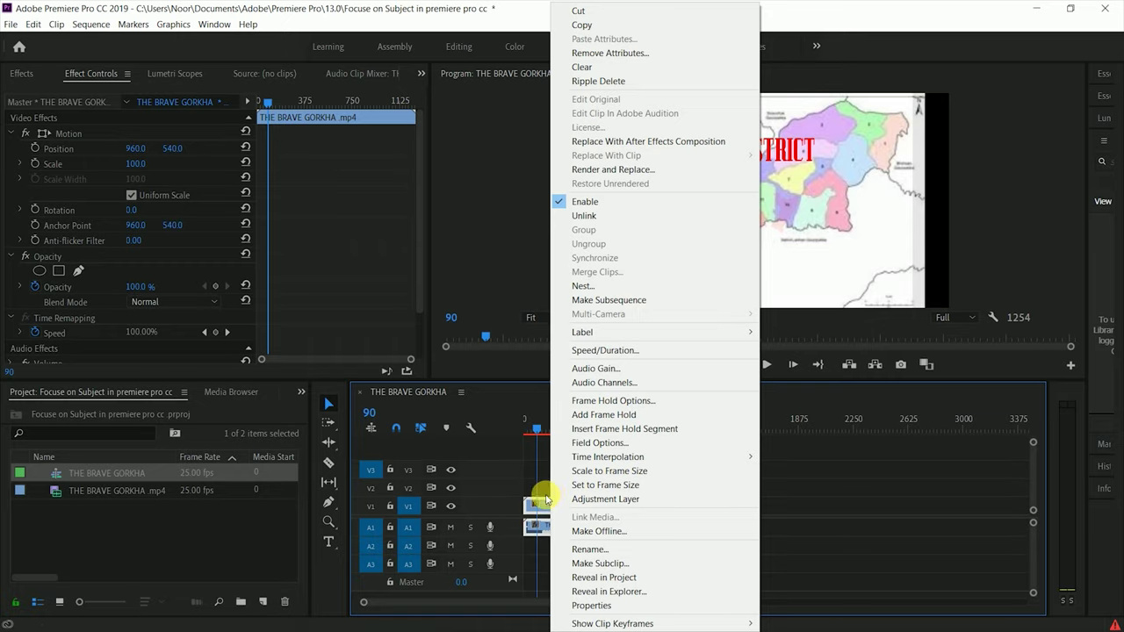
{"action": "left_click", "coordinate": [533, 484]}
- Unlink the clip's video on V1 from its audio on A1
{"action": "left_click", "coordinate": [562, 507]}
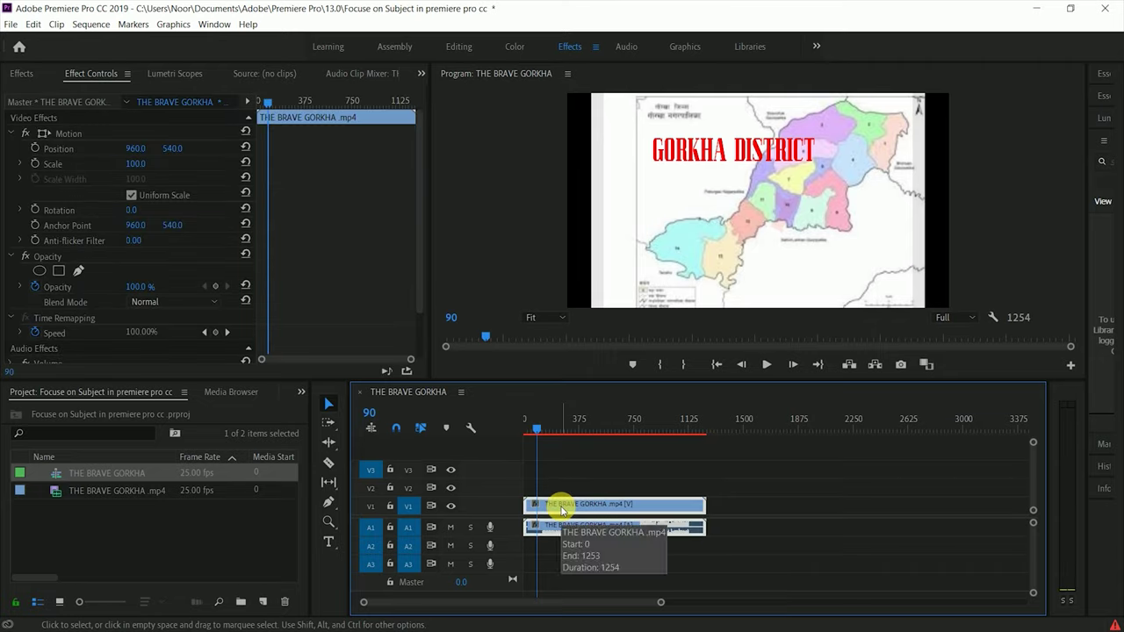
{"action": "right_click", "coordinate": [562, 509]}
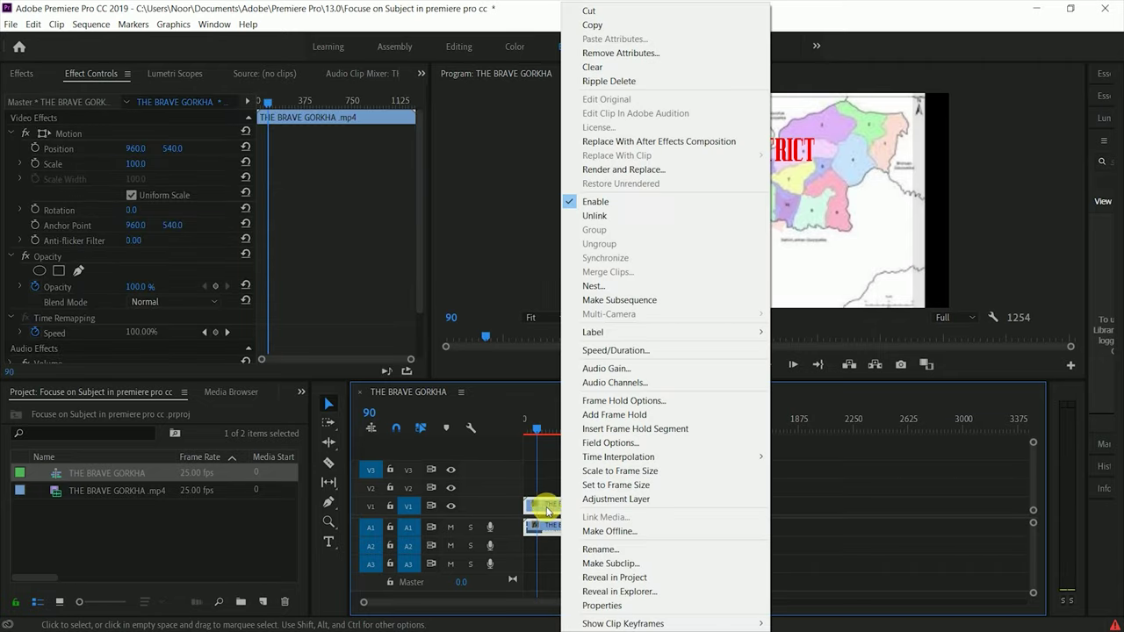
{"action": "left_click", "coordinate": [602, 217]}
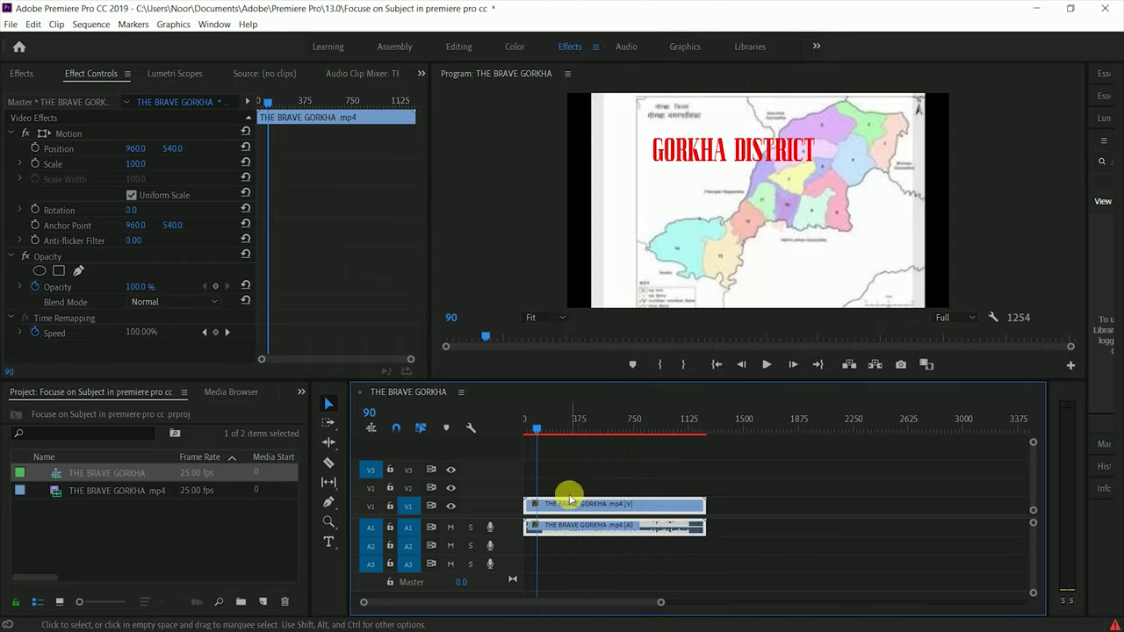
{"action": "left_click", "coordinate": [546, 428]}
{"action": "mouse_move", "coordinate": [538, 432]}
{"action": "left_mouse_down"}
{"action": "mouse_move", "coordinate": [526, 437]}
{"action": "mouse_move", "coordinate": [545, 431]}
{"action": "left_mouse_up"}
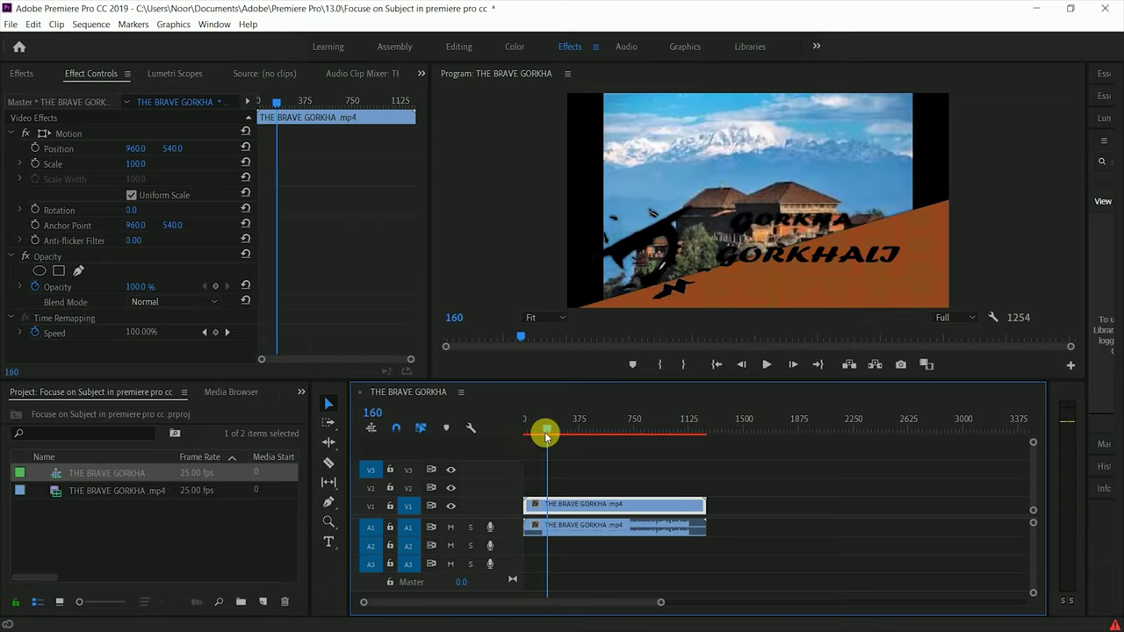
{"action": "left_click_drag", "start_coordinate": [660, 603], "coordinate": [553, 606]}
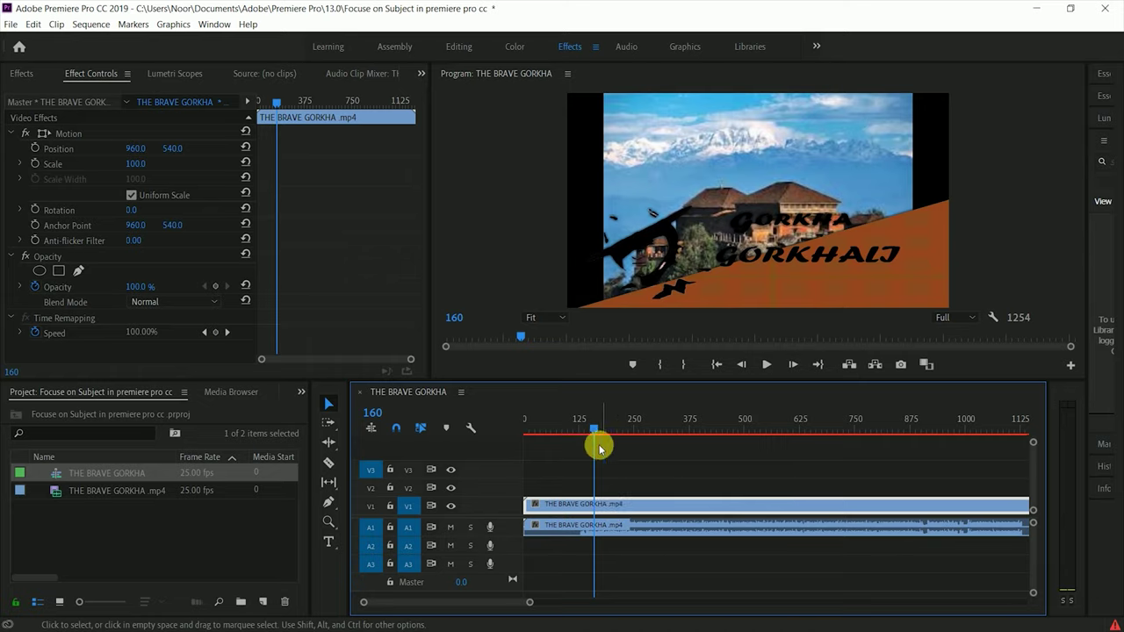
{"action": "mouse_move", "coordinate": [592, 431]}
{"action": "left_mouse_down"}
{"action": "mouse_move", "coordinate": [513, 444]}
{"action": "mouse_move", "coordinate": [571, 450]}
{"action": "left_mouse_up"}
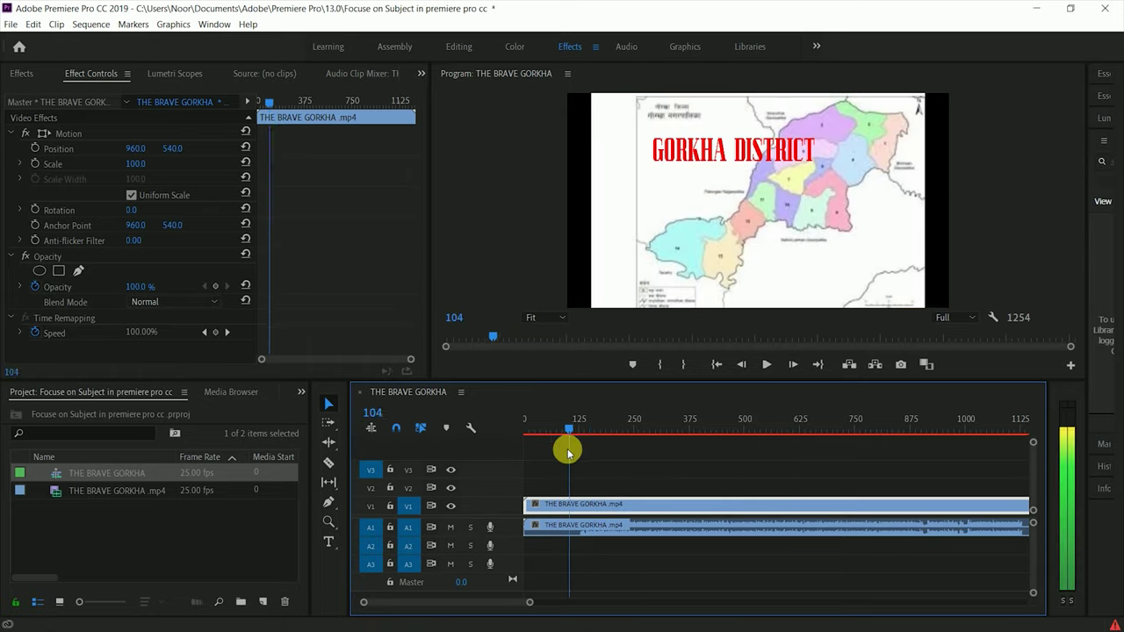
{"action": "mouse_move", "coordinate": [571, 450]}
{"action": "left_mouse_down"}
{"action": "mouse_move", "coordinate": [541, 452]}
{"action": "mouse_move", "coordinate": [564, 433]}
{"action": "left_mouse_up"}
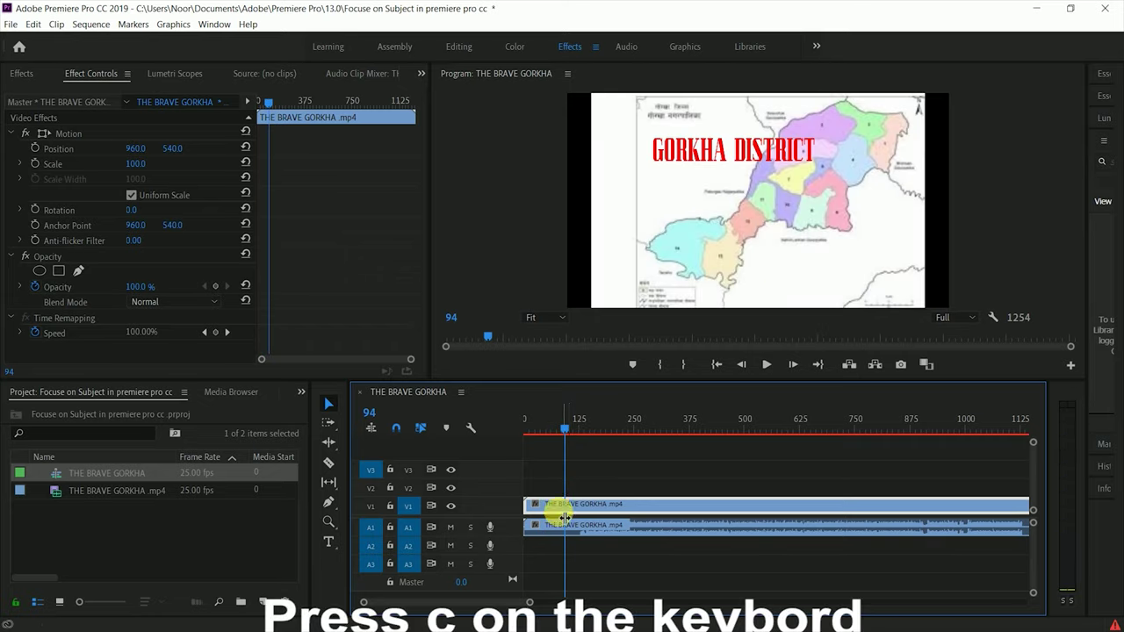
- Razor the V1 clip at frame 94 and Alt-copy the opening piece onto V2
{"action": "key", "text": "c"}
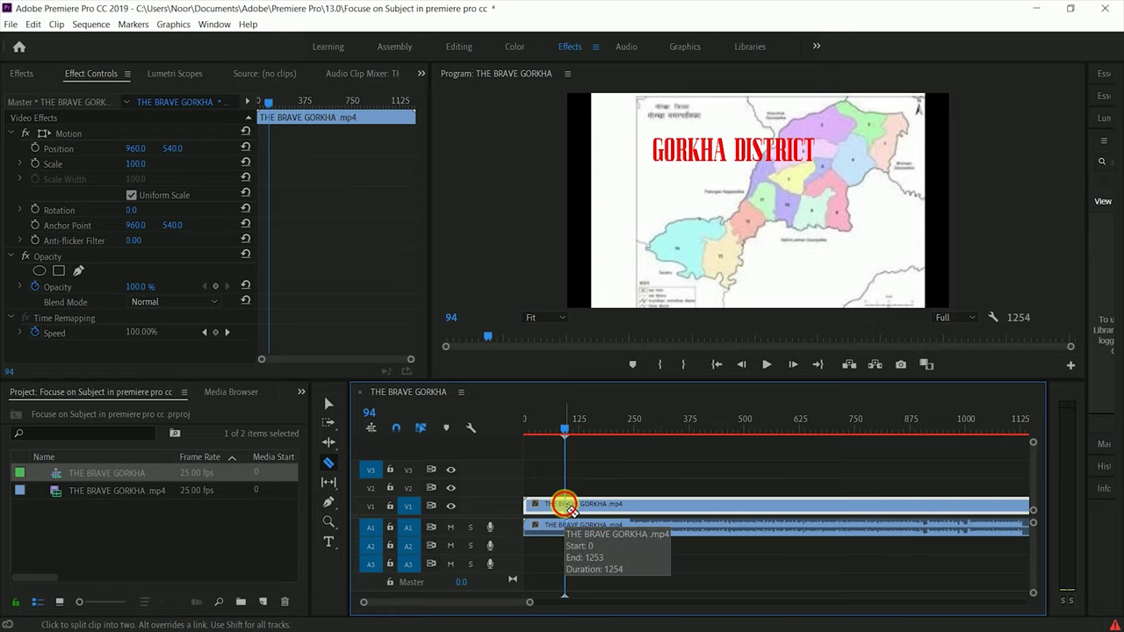
{"action": "left_click", "coordinate": [565, 507]}
{"action": "key", "text": "v"}
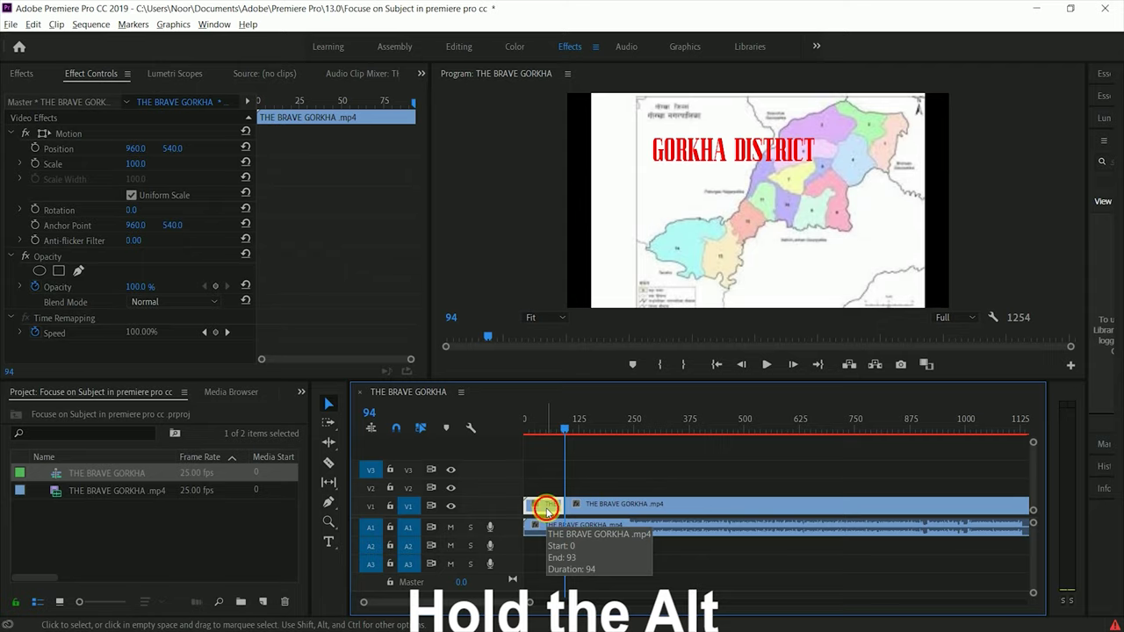
{"action": "left_click_drag", "start_coordinate": [546, 508], "coordinate": [544, 492], "text": "alt"}
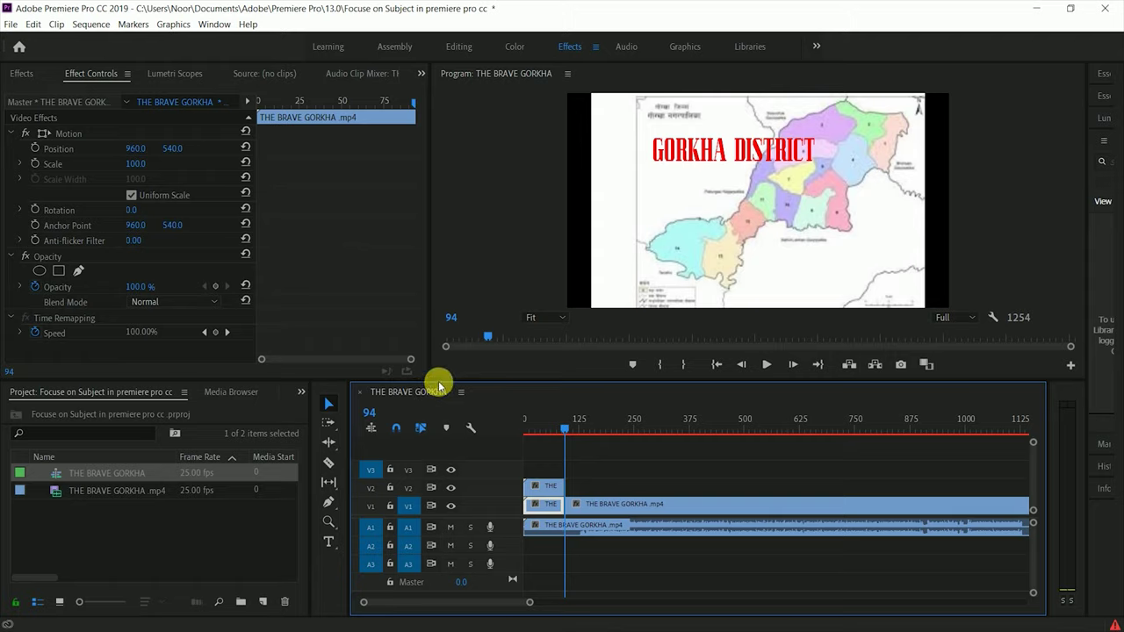
- Enlarge the preview monitor and adjust the timeline view
{"action": "left_click_drag", "start_coordinate": [445, 381], "coordinate": [441, 428]}
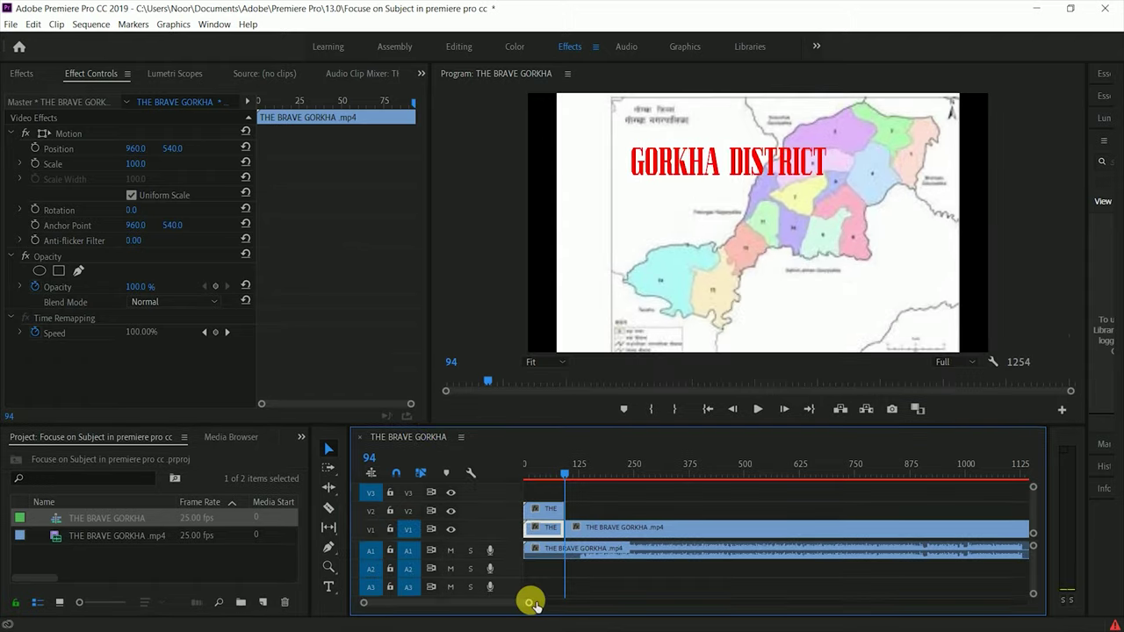
{"action": "left_click_drag", "start_coordinate": [530, 603], "coordinate": [402, 603]}
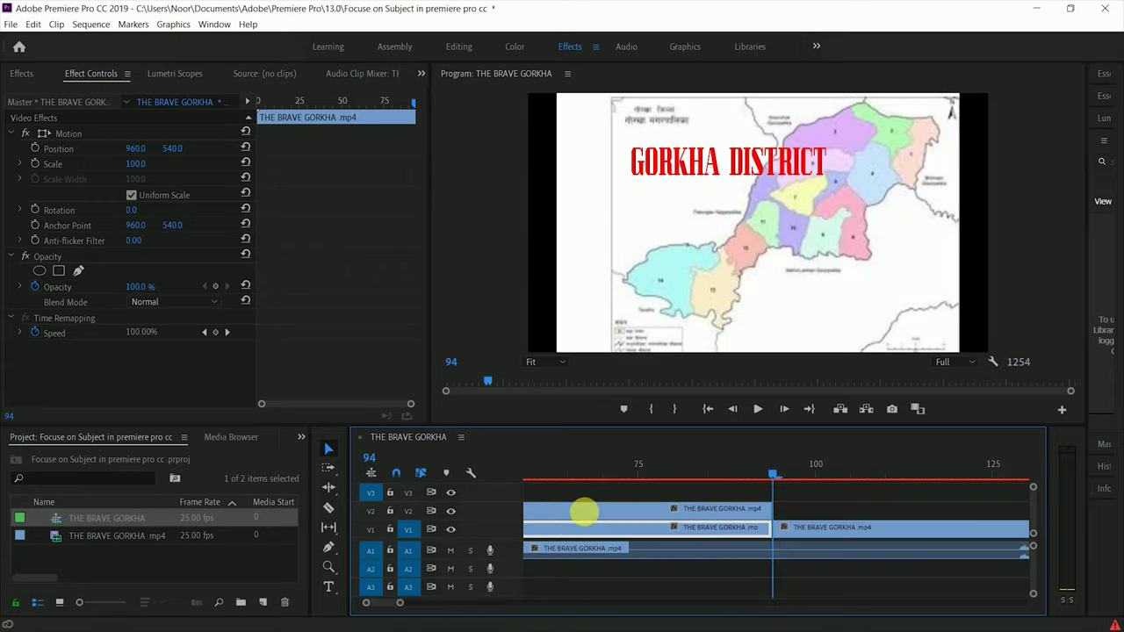
{"action": "left_click_drag", "start_coordinate": [392, 602], "coordinate": [423, 603]}
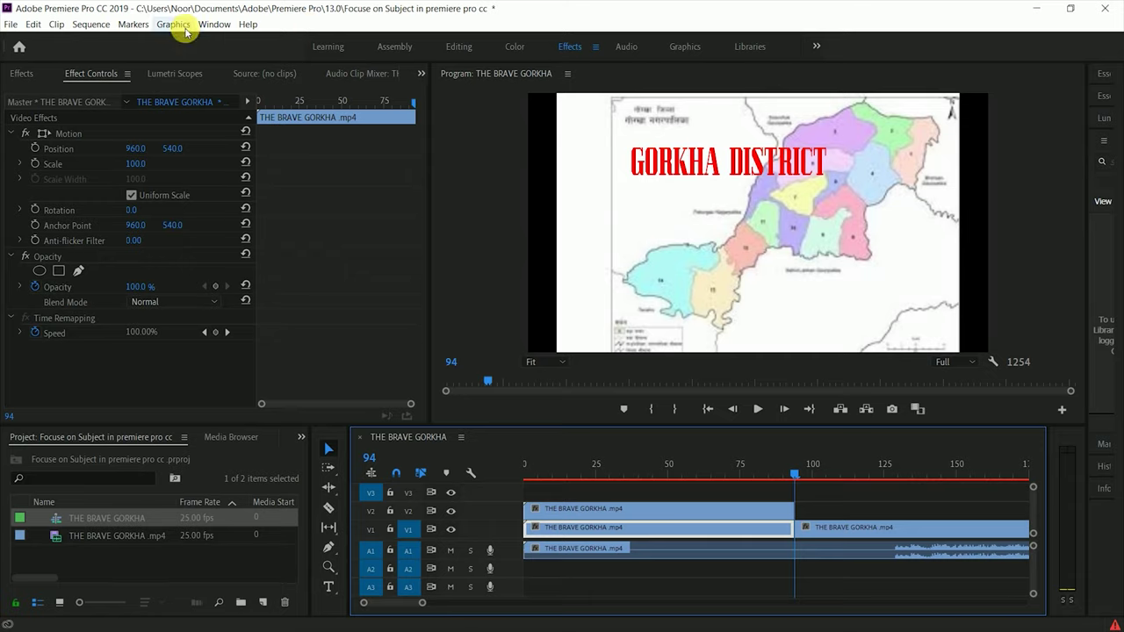
- Lower the V1 opening piece to 63% opacity, keeping the V2 copy at 100%
{"action": "left_click", "coordinate": [210, 24]}
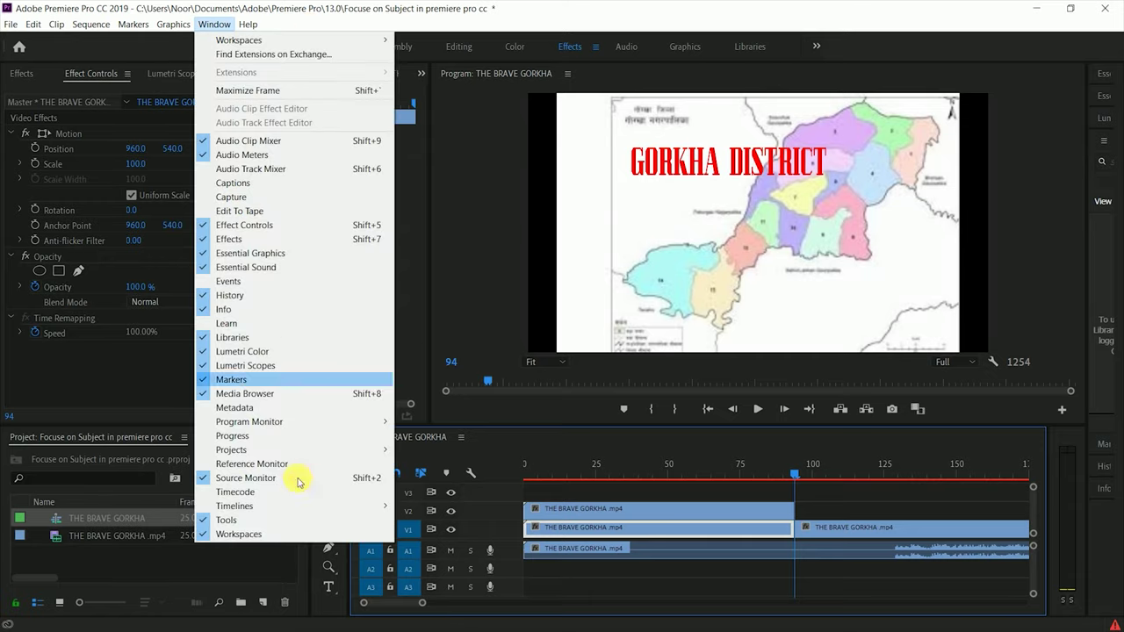
{"action": "left_click", "coordinate": [433, 270]}
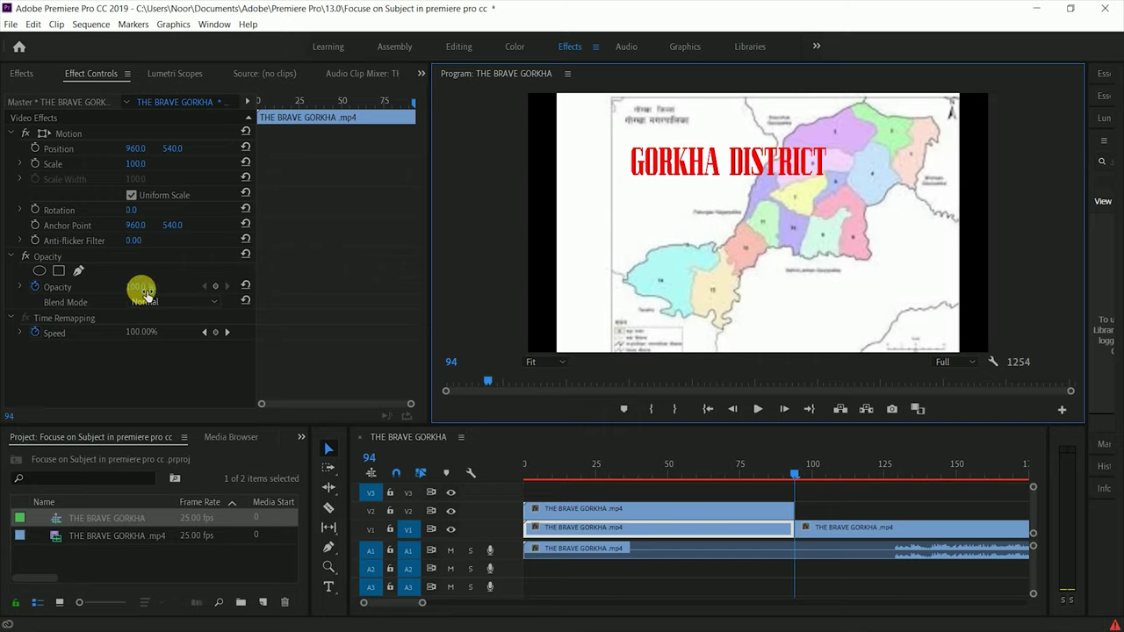
{"action": "left_click_drag", "start_coordinate": [143, 290], "coordinate": [133, 290]}
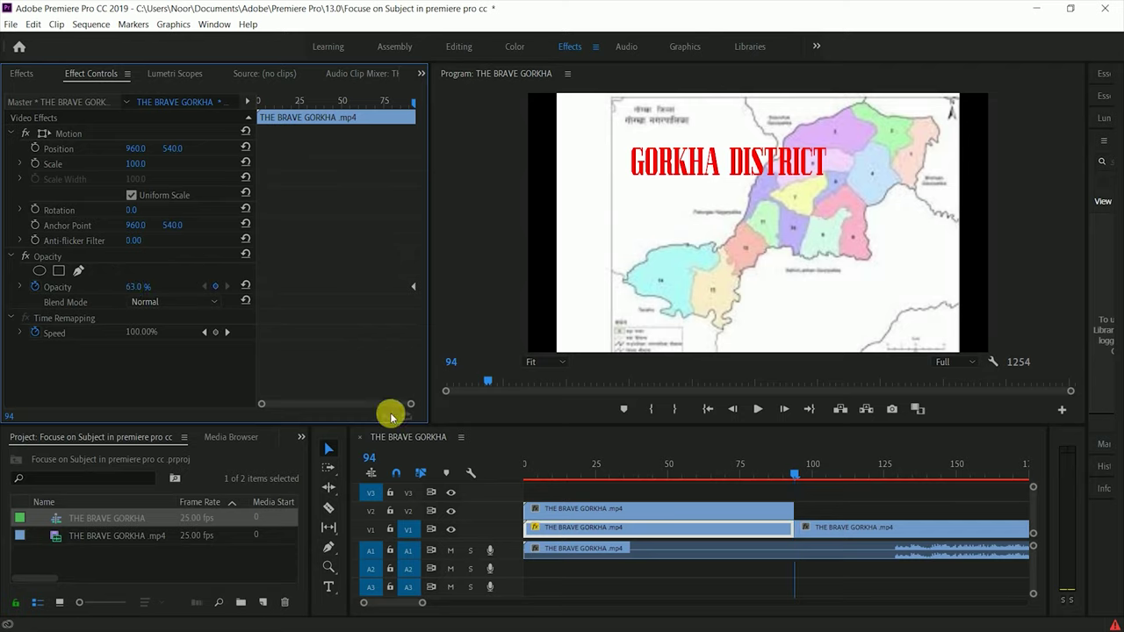
{"action": "left_click", "coordinate": [602, 514]}
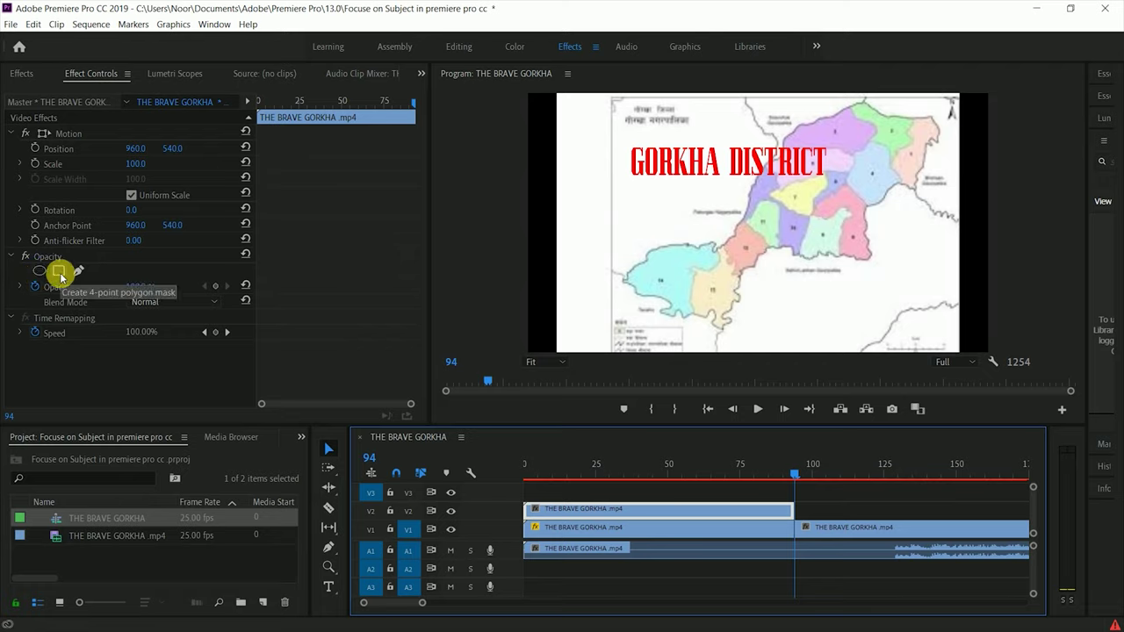
- Add an oval mask to the V2 copy and drag it over the red Gorkha district
{"action": "left_click", "coordinate": [77, 274]}
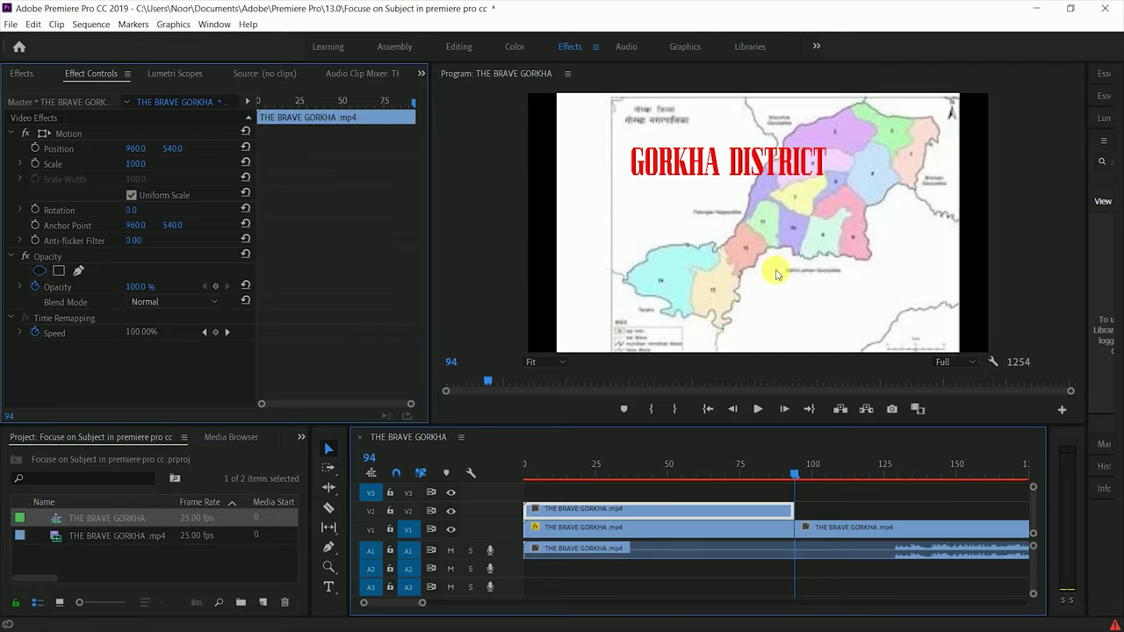
{"action": "left_click", "coordinate": [776, 255]}
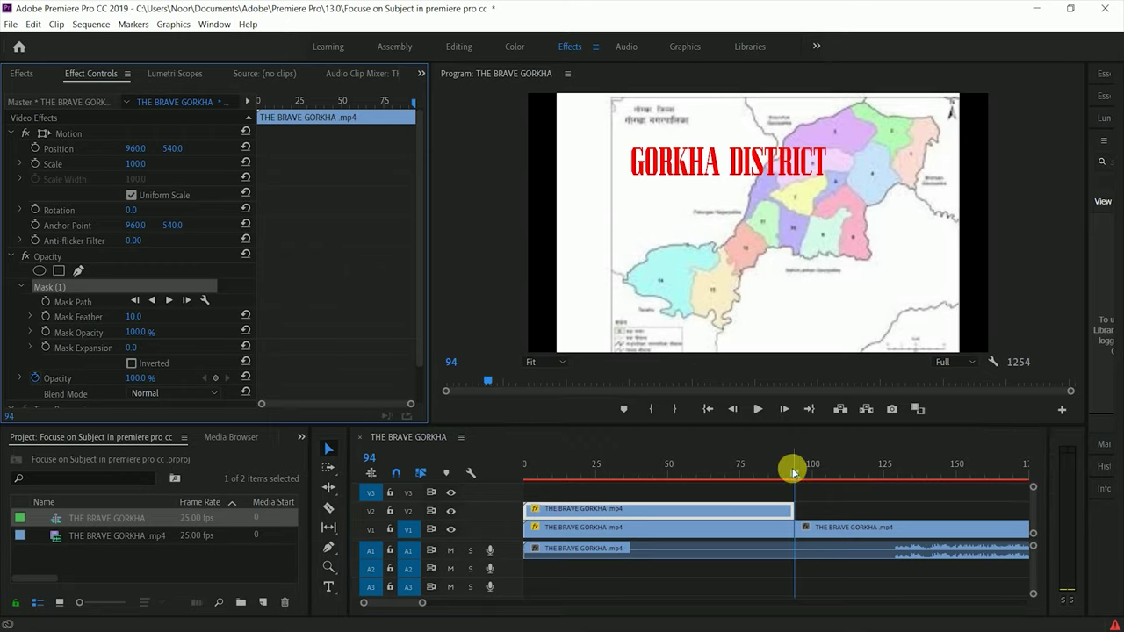
{"action": "left_click", "coordinate": [751, 474]}
{"action": "left_click_drag", "start_coordinate": [685, 475], "coordinate": [580, 480]}
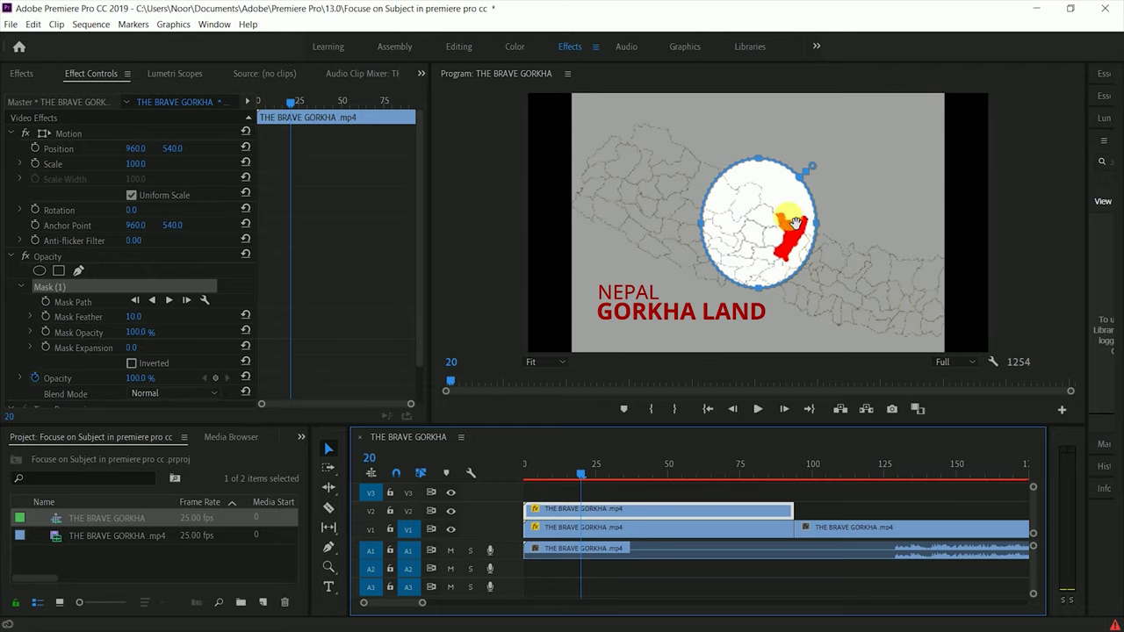
{"action": "left_click", "coordinate": [789, 235]}
{"action": "mouse_move", "coordinate": [789, 236]}
{"action": "left_mouse_down"}
{"action": "mouse_move", "coordinate": [813, 257]}
{"action": "mouse_move", "coordinate": [804, 244]}
{"action": "left_mouse_up"}
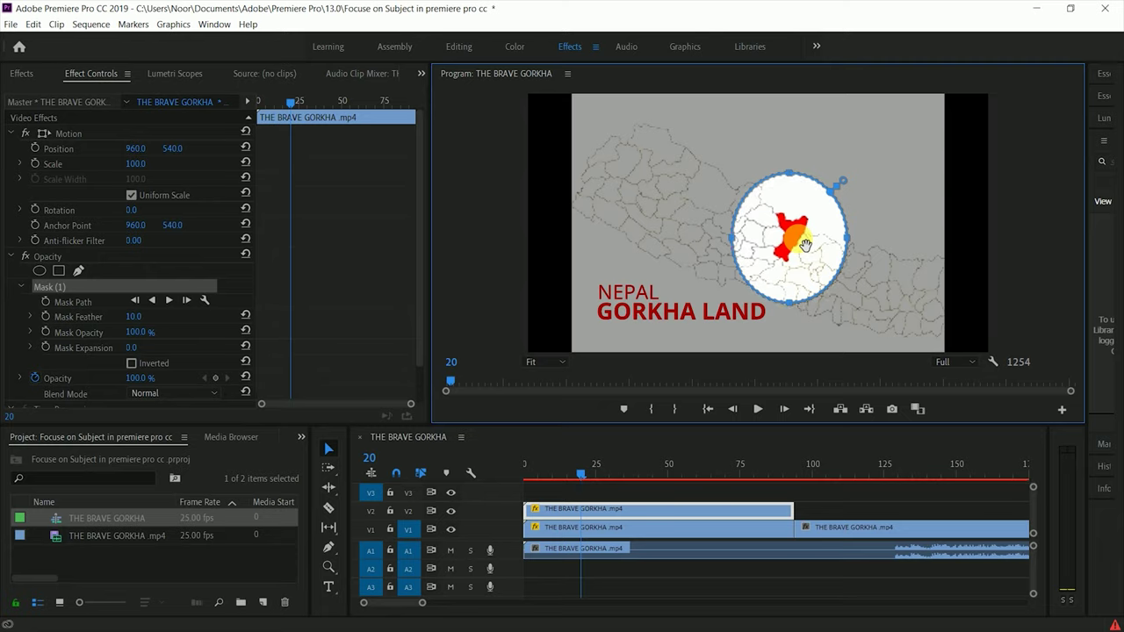
{"action": "left_click", "coordinate": [604, 530]}
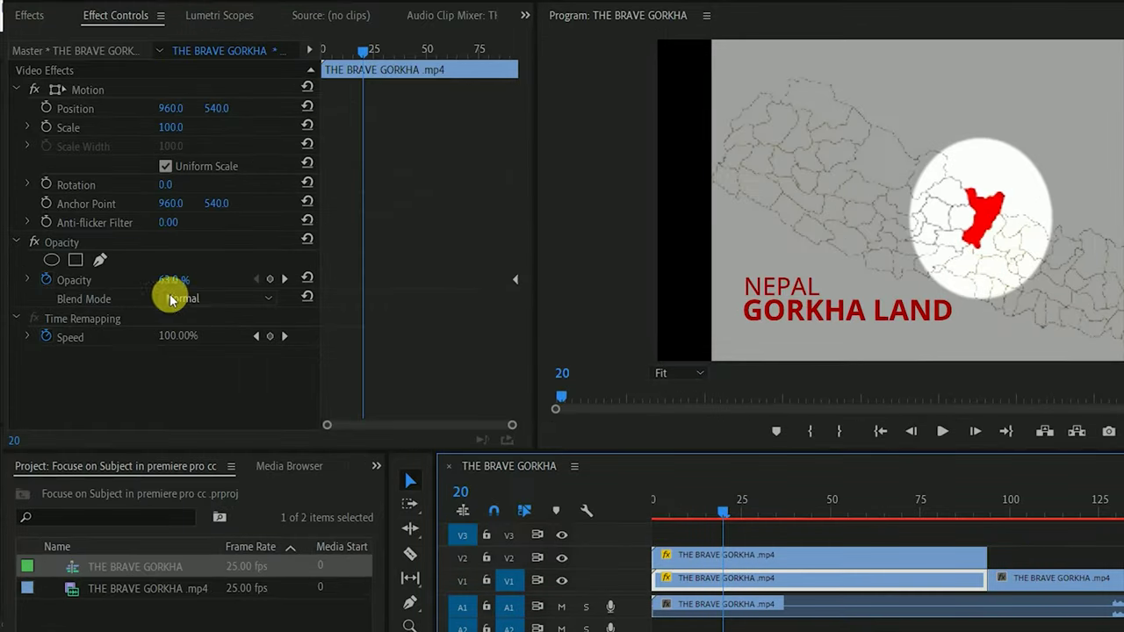
- Scrub the V1 map piece's Opacity down to 43%
{"action": "left_click", "coordinate": [170, 281]}
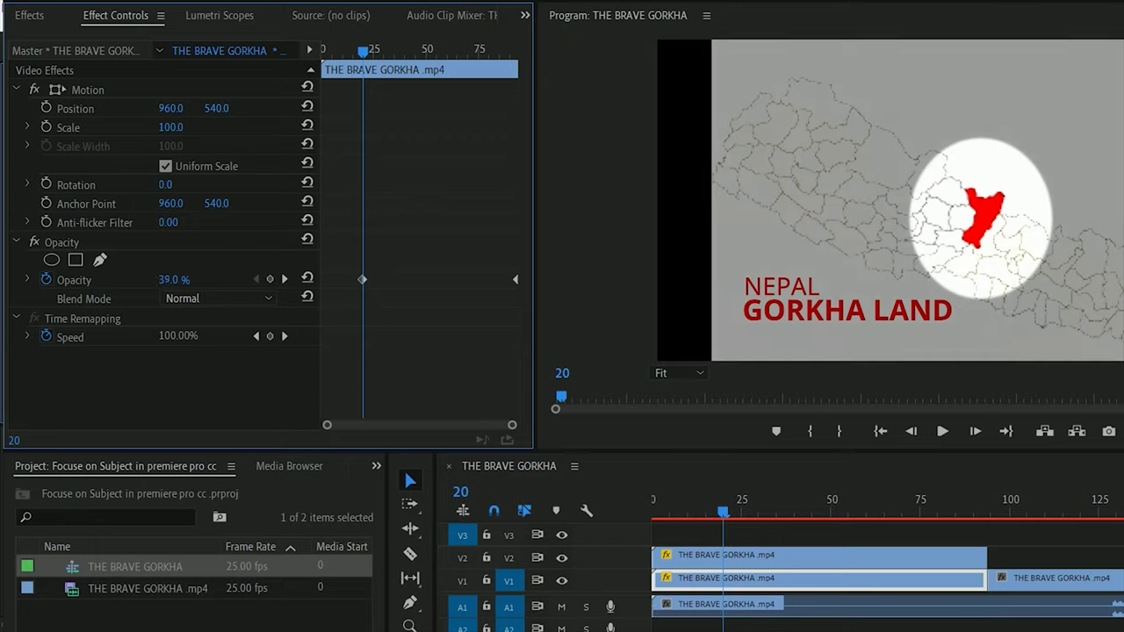
{"action": "left_click_drag", "start_coordinate": [170, 279], "coordinate": [148, 280]}
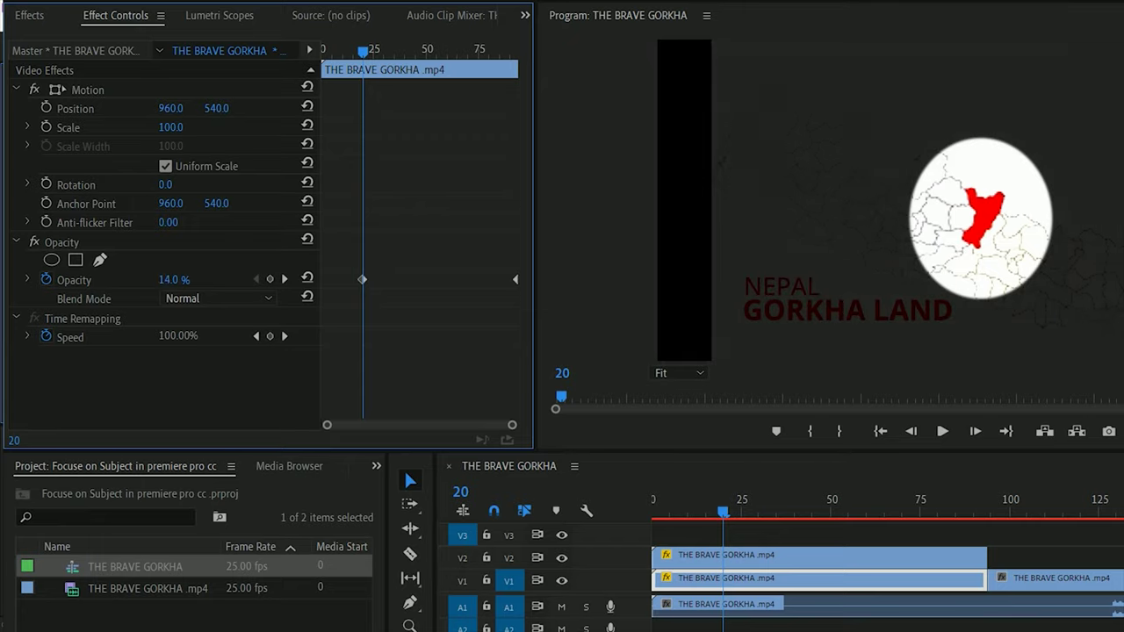
{"action": "left_click_drag", "start_coordinate": [170, 280], "coordinate": [189, 281]}
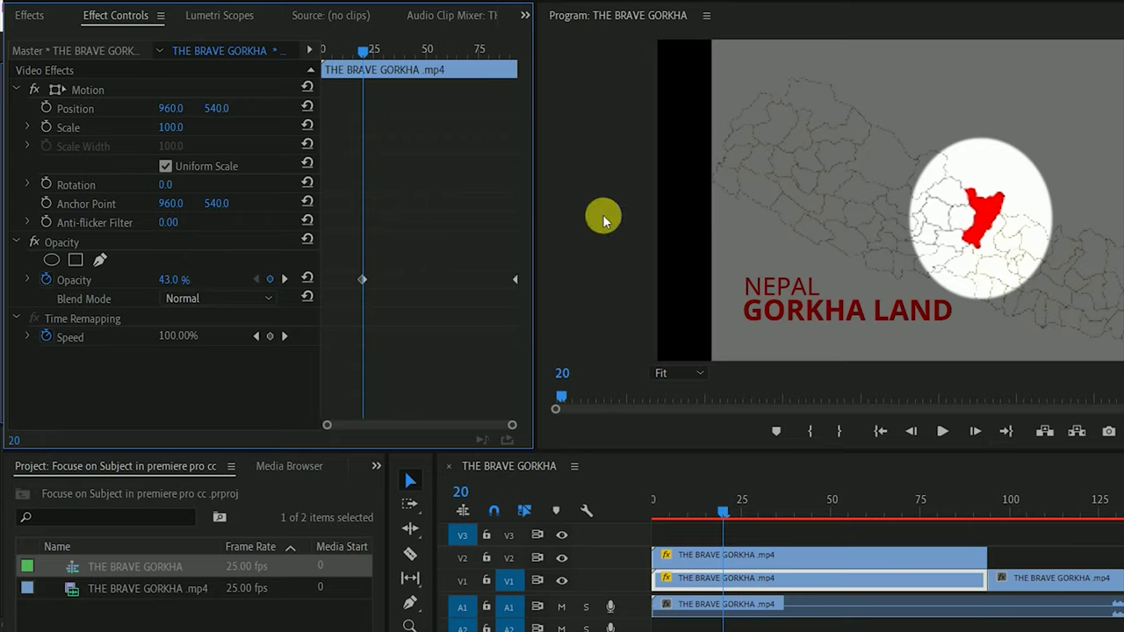
{"action": "left_click", "coordinate": [746, 559]}
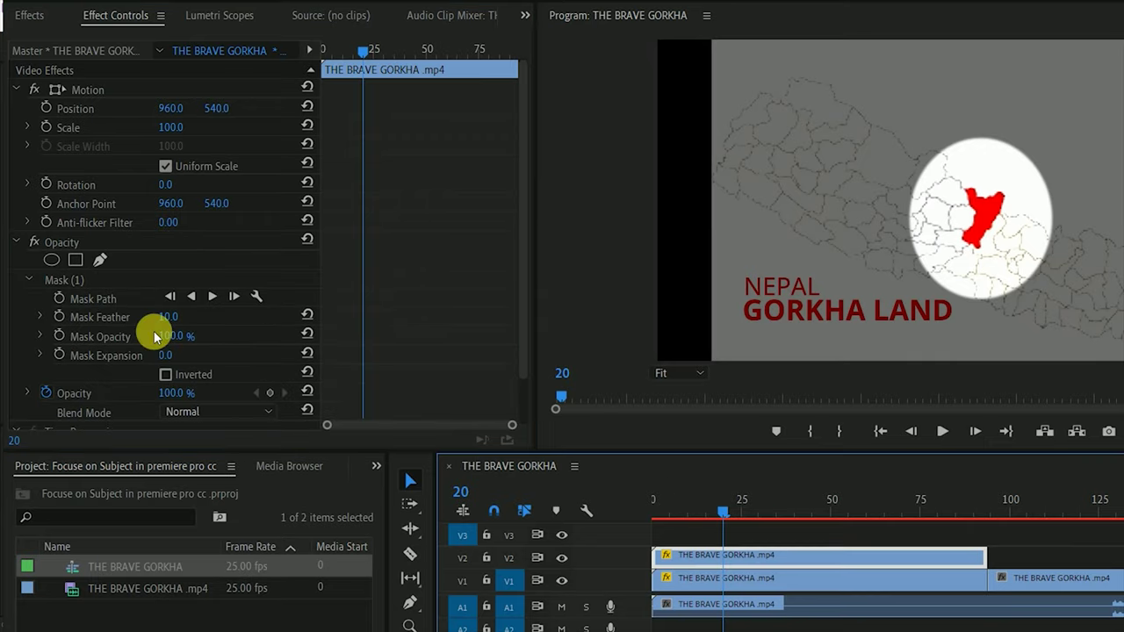
- Under Mask (1), set Mask Feather to 58 and Mask Expansion to -52
{"action": "scroll", "coordinate": [154, 331], "scroll_direction": "down", "scroll_amount": 2}
{"action": "scroll", "coordinate": [154, 331], "scroll_direction": "down", "scroll_amount": 1}
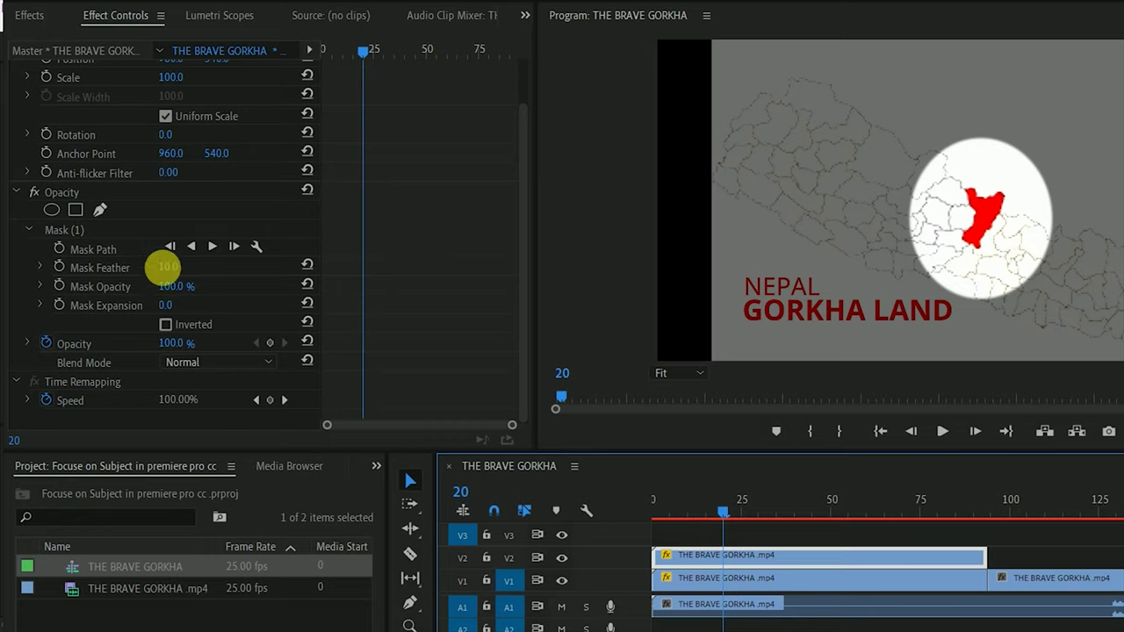
{"action": "left_click", "coordinate": [173, 271]}
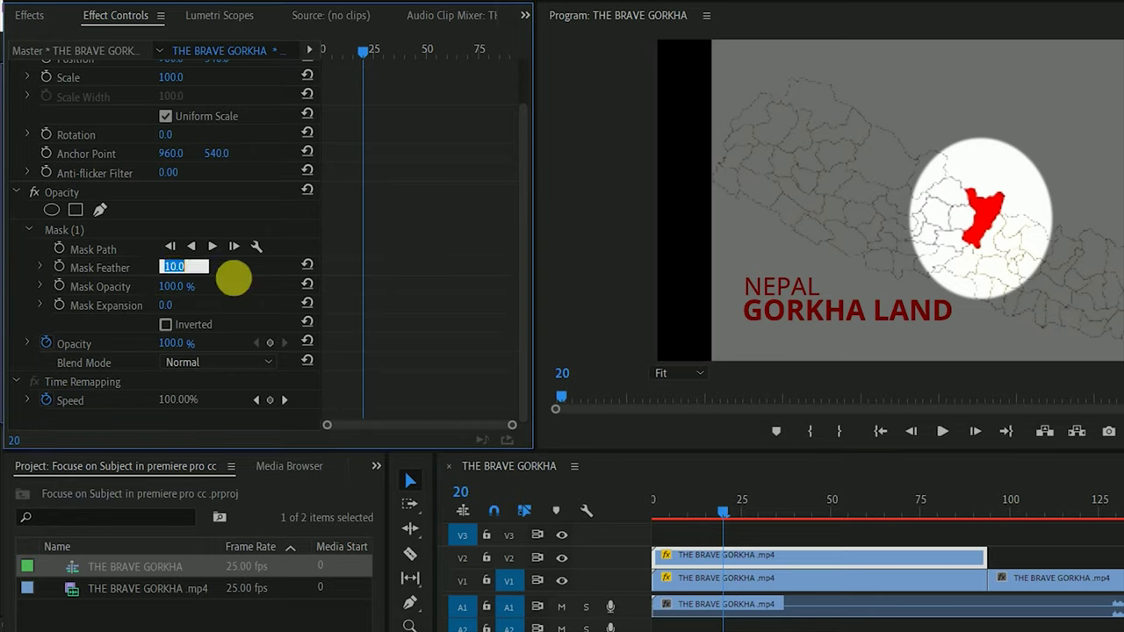
{"action": "type", "text": "50"}
{"action": "key", "text": "Return"}
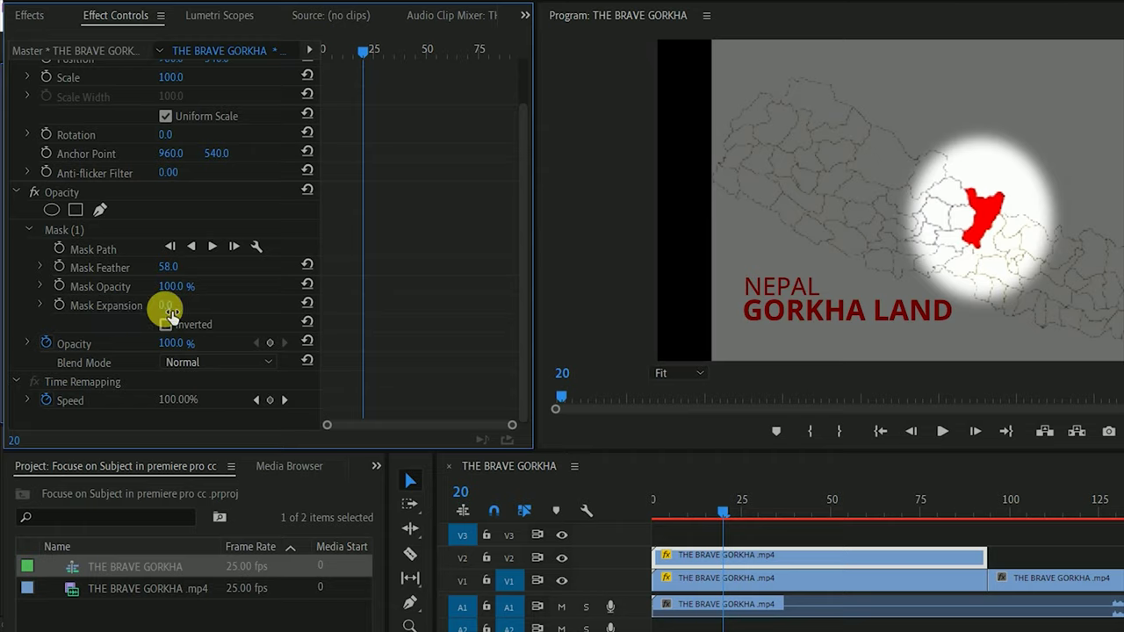
{"action": "mouse_move", "coordinate": [171, 311]}
{"action": "left_mouse_down"}
{"action": "mouse_move", "coordinate": [210, 305]}
{"action": "mouse_move", "coordinate": [109, 305]}
{"action": "left_mouse_up"}
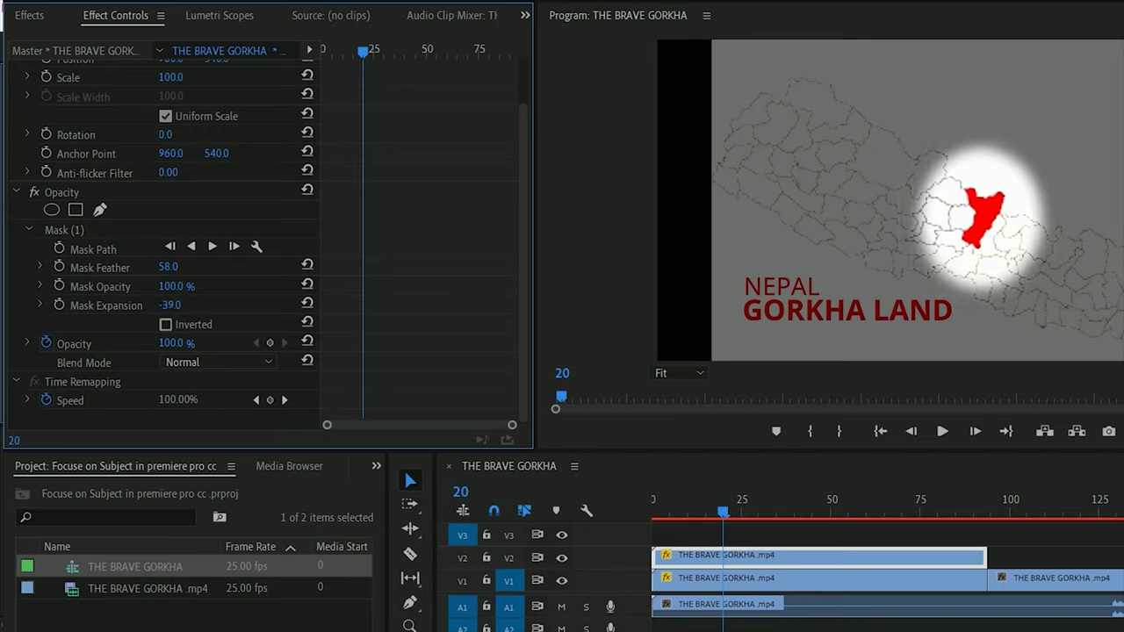
{"action": "left_click_drag", "start_coordinate": [168, 305], "coordinate": [140, 307]}
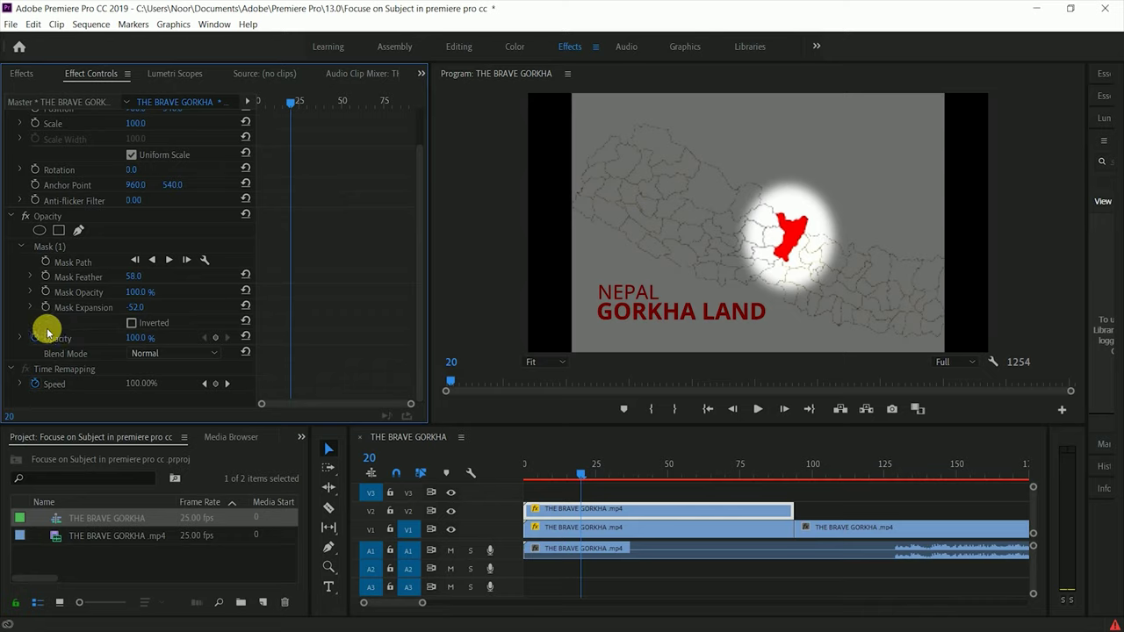
- Turn on Mask Path keyframing and check the spotlight between frames 19 and 27
{"action": "left_click", "coordinate": [45, 263]}
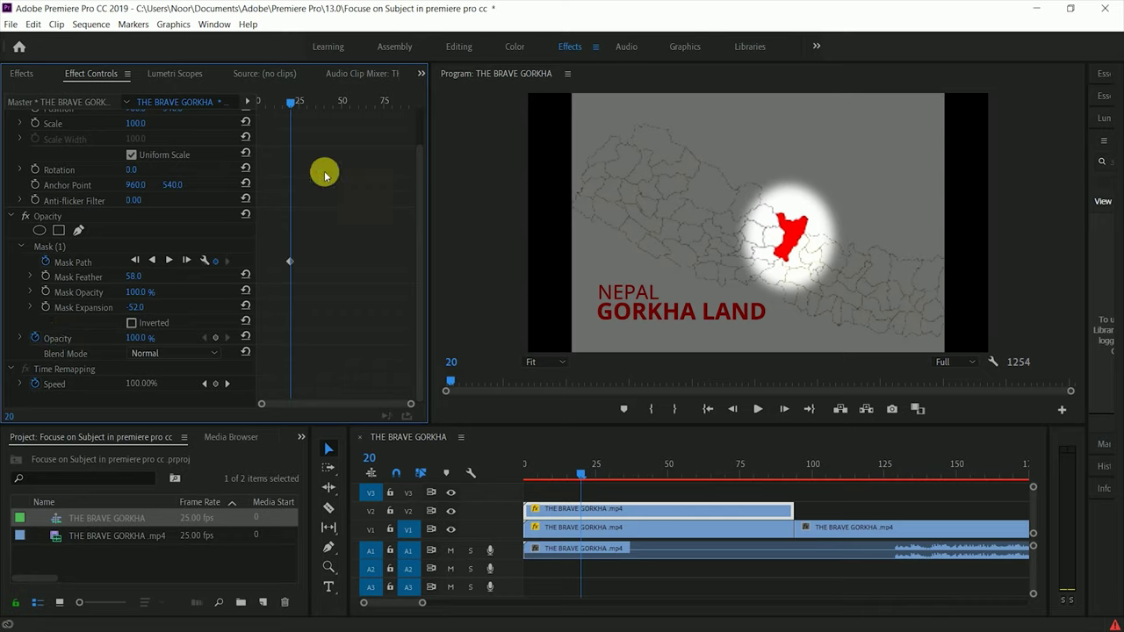
{"action": "left_click_drag", "start_coordinate": [293, 104], "coordinate": [301, 103]}
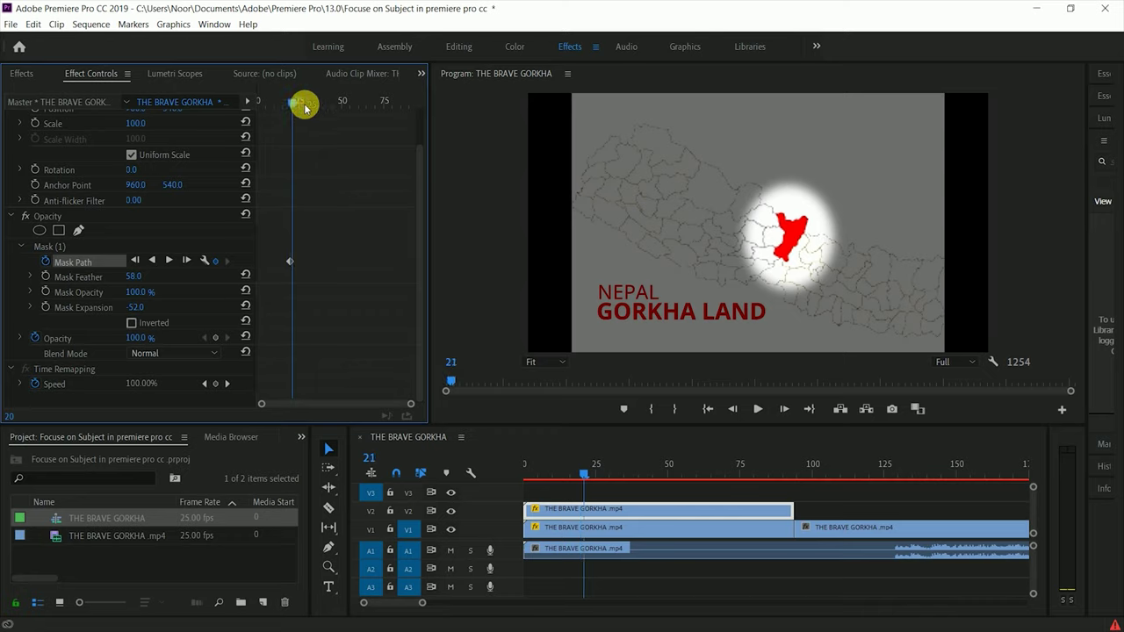
{"action": "left_click", "coordinate": [755, 243]}
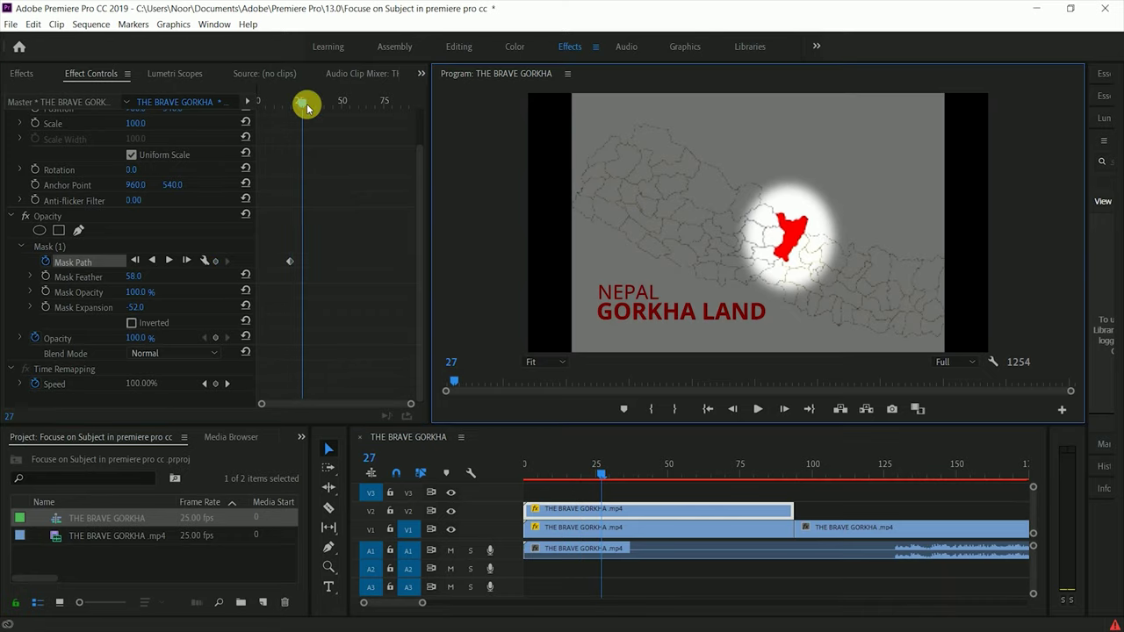
{"action": "left_click_drag", "start_coordinate": [301, 103], "coordinate": [290, 110]}
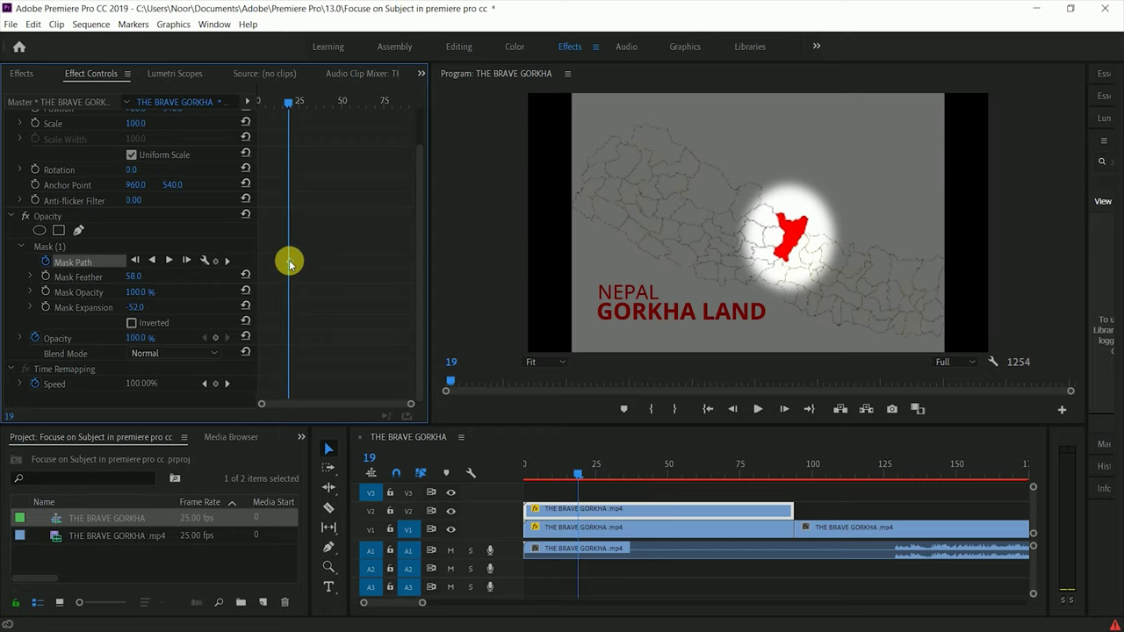
{"action": "left_click_drag", "start_coordinate": [576, 475], "coordinate": [517, 490]}
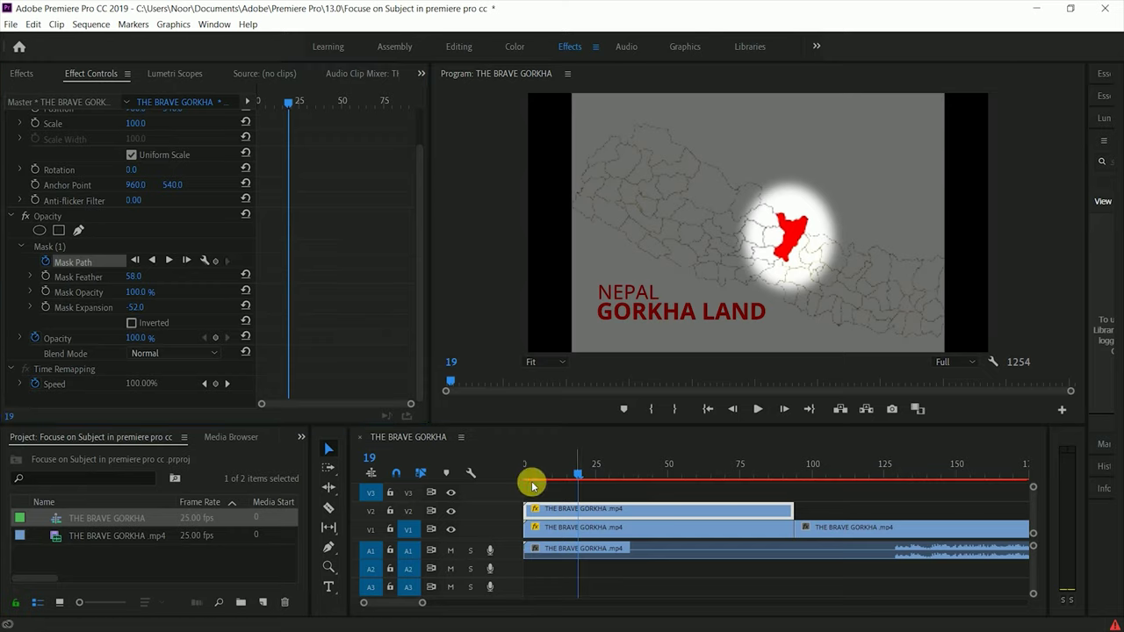
{"action": "key", "text": "space"}
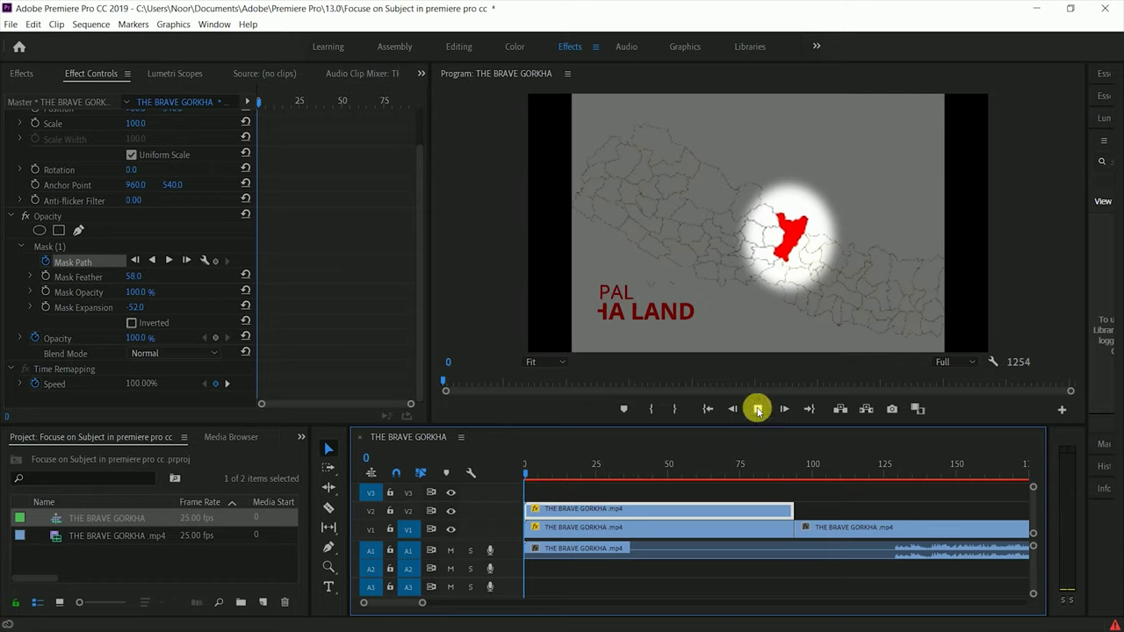
{"action": "left_click", "coordinate": [758, 410]}
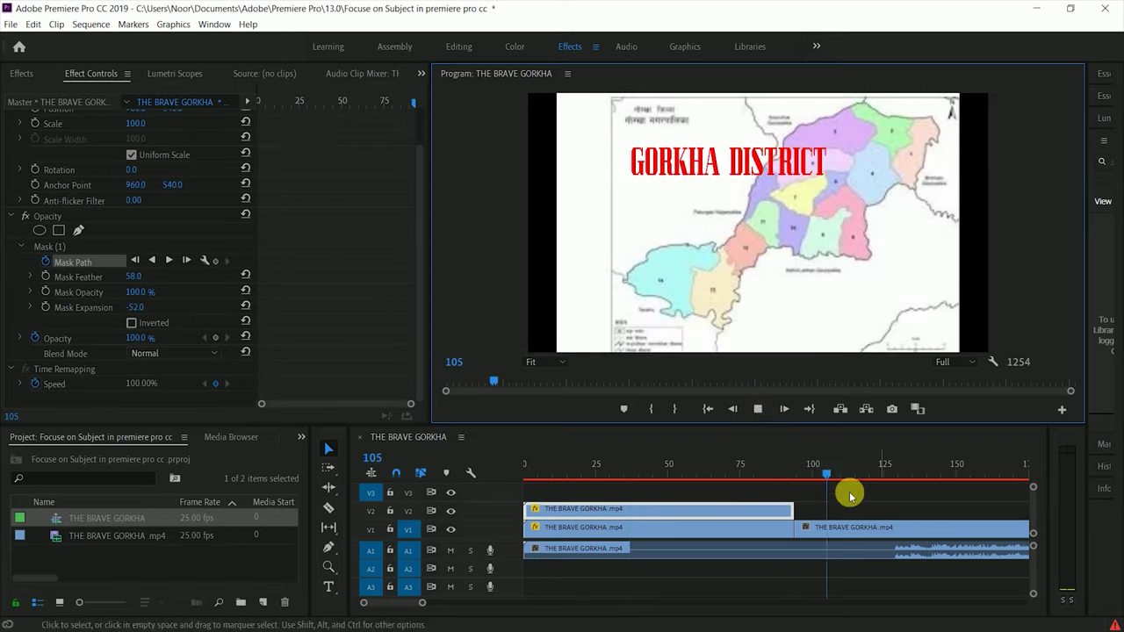
{"action": "left_click_drag", "start_coordinate": [825, 470], "coordinate": [660, 482]}
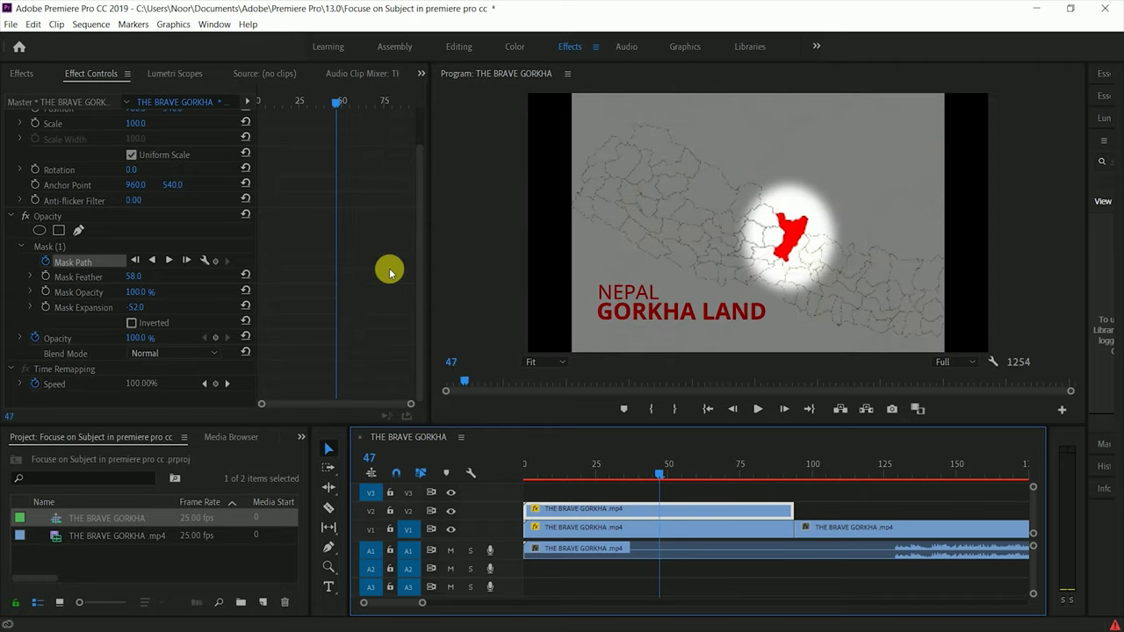
- Keyframe the V1 map's Opacity at frame 47 and raise it to 100% at frame 62
{"action": "left_click", "coordinate": [651, 532]}
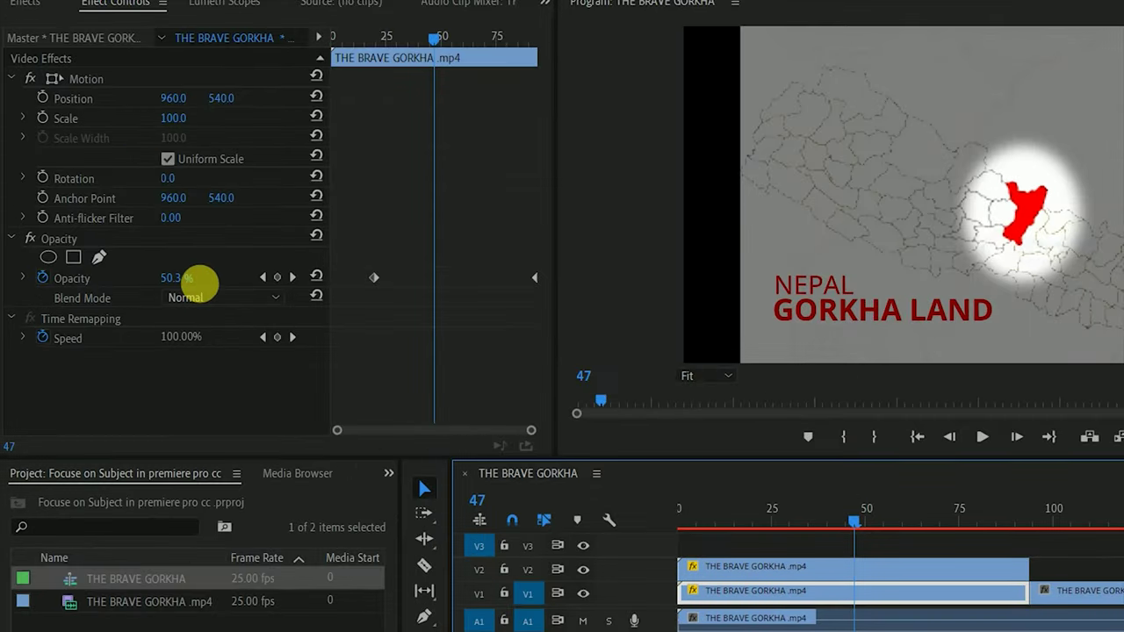
{"action": "left_click", "coordinate": [277, 278]}
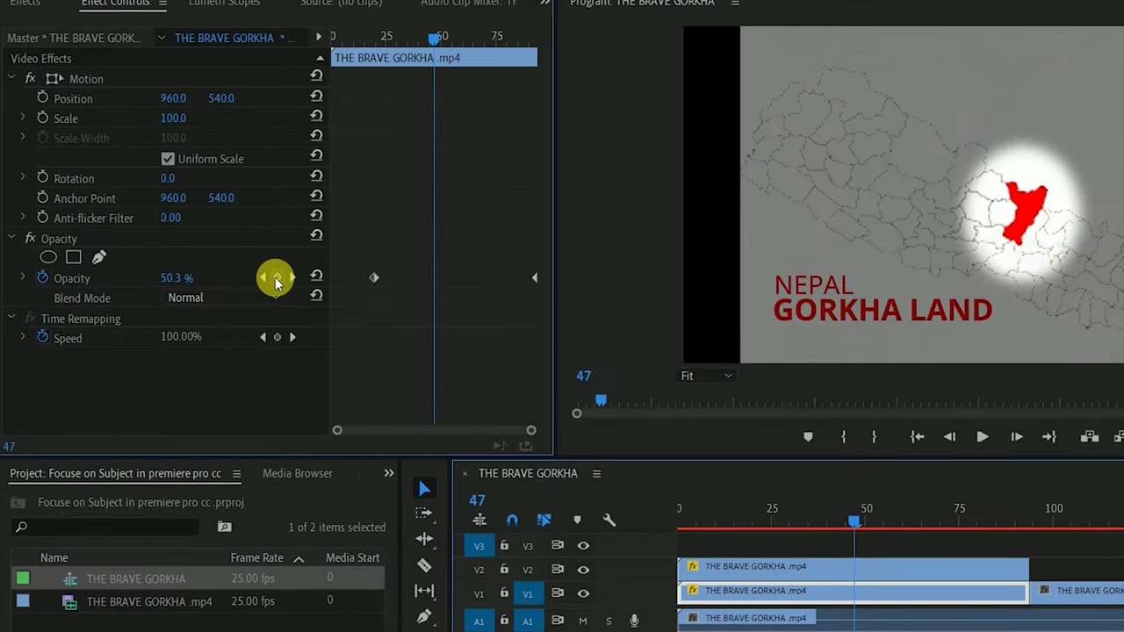
{"action": "left_click_drag", "start_coordinate": [434, 37], "coordinate": [467, 44]}
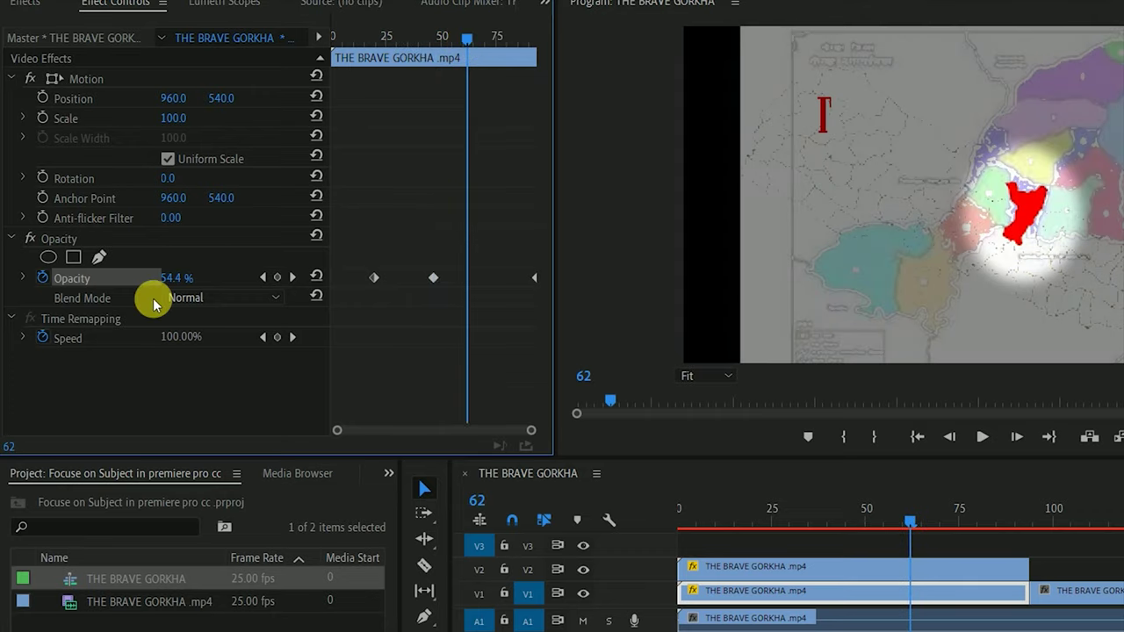
{"action": "left_click", "coordinate": [169, 278]}
{"action": "type", "text": "100"}
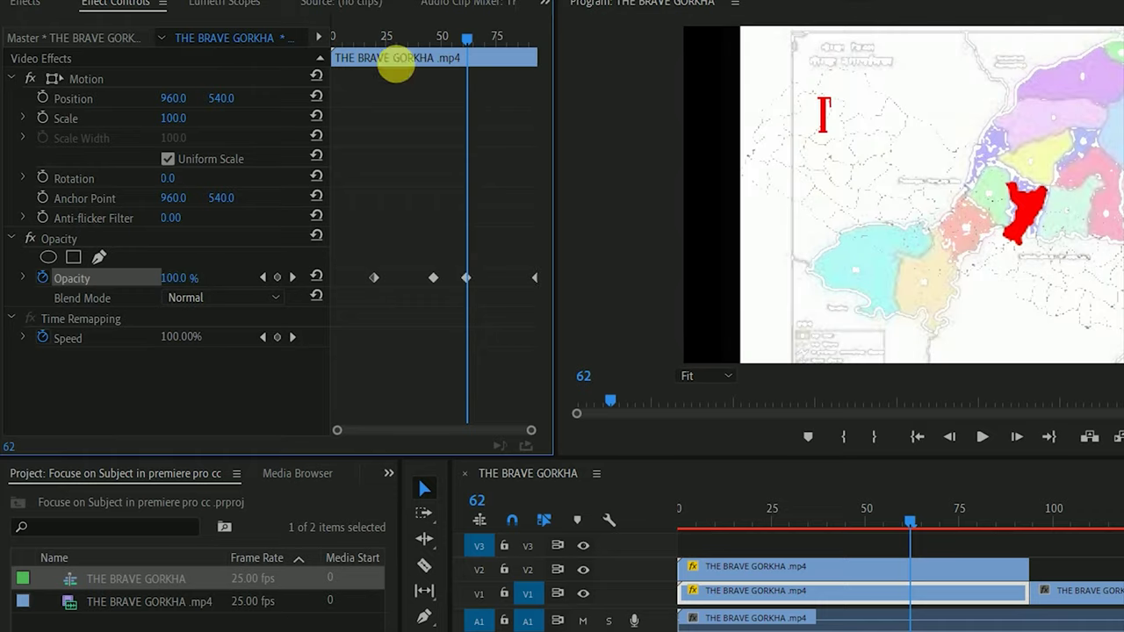
{"action": "left_click_drag", "start_coordinate": [463, 35], "coordinate": [316, 94]}
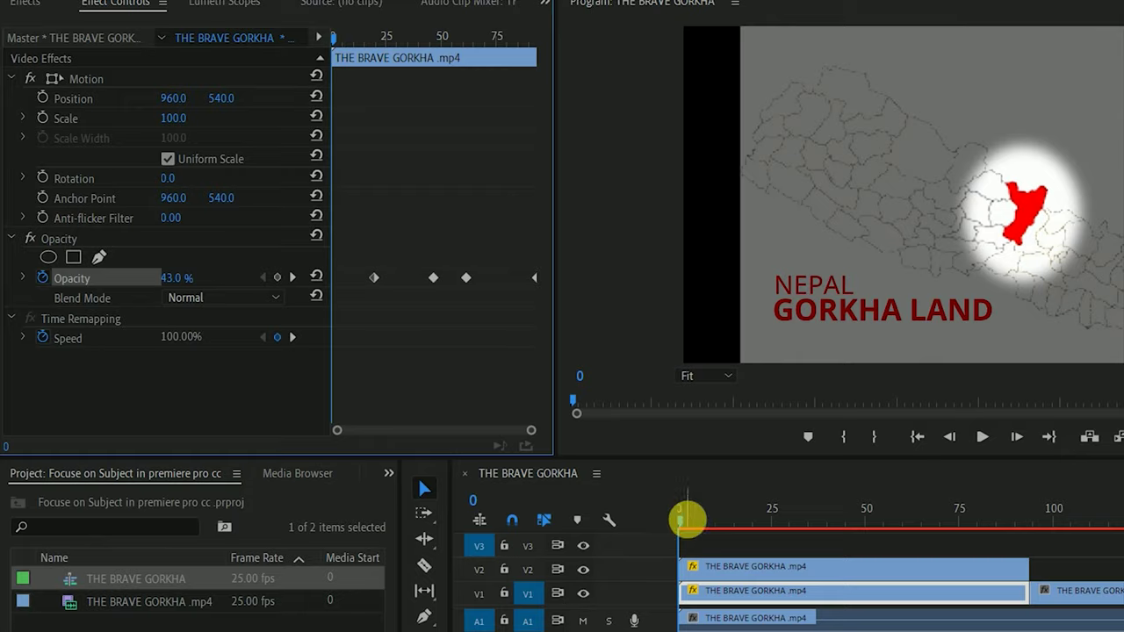
{"action": "key", "text": "space"}
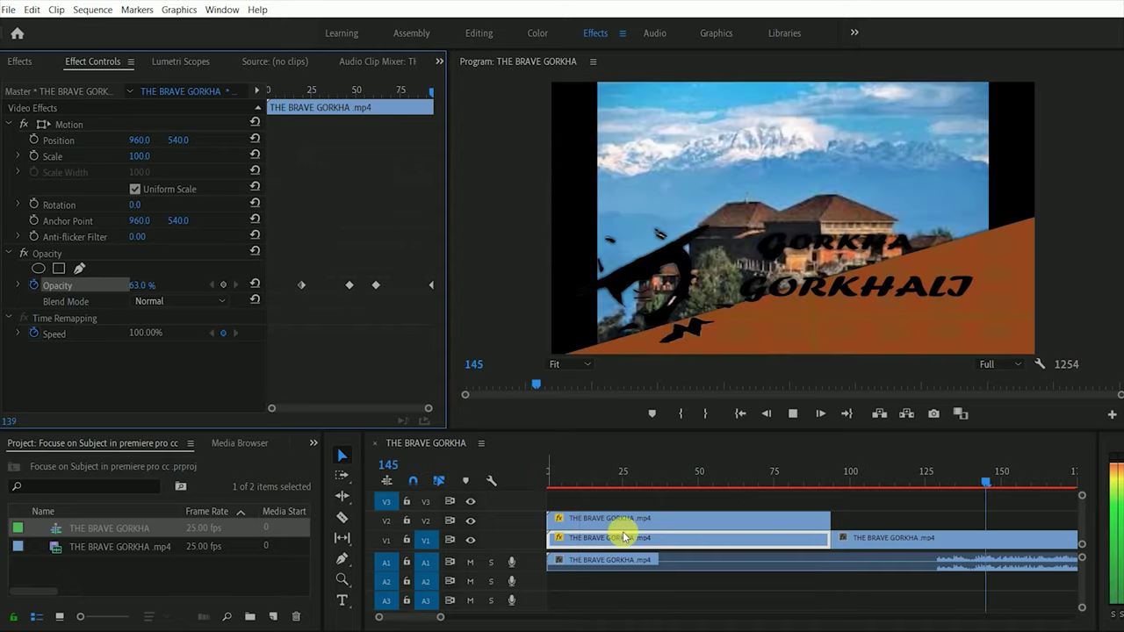
{"action": "left_click", "coordinate": [1010, 482]}
{"action": "key", "text": "Up"}
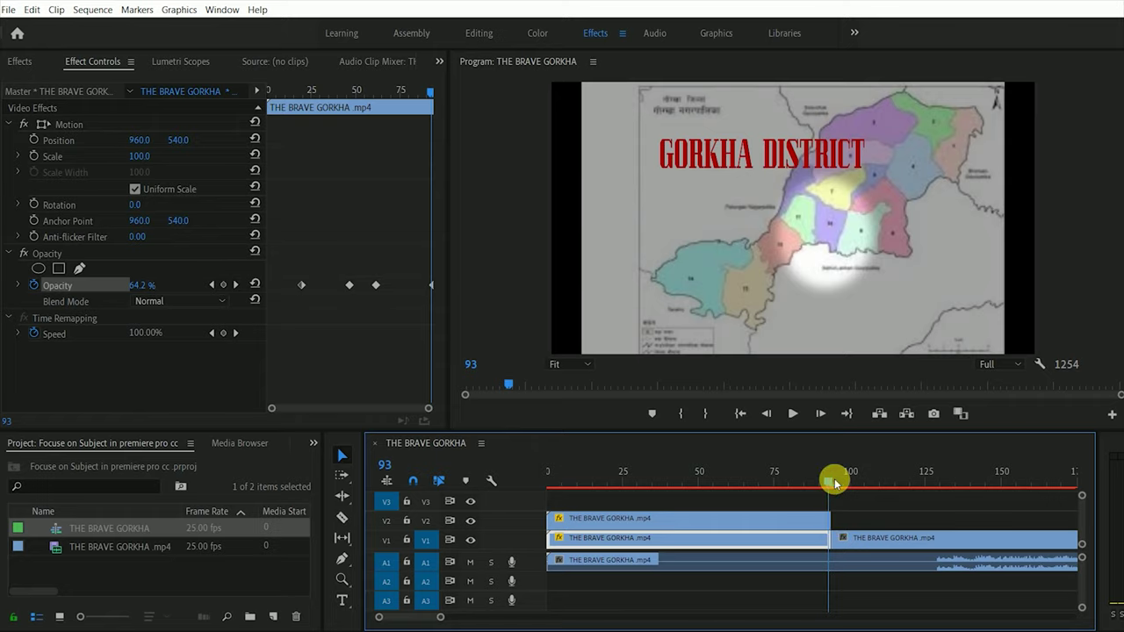
{"action": "left_click_drag", "start_coordinate": [835, 483], "coordinate": [837, 483]}
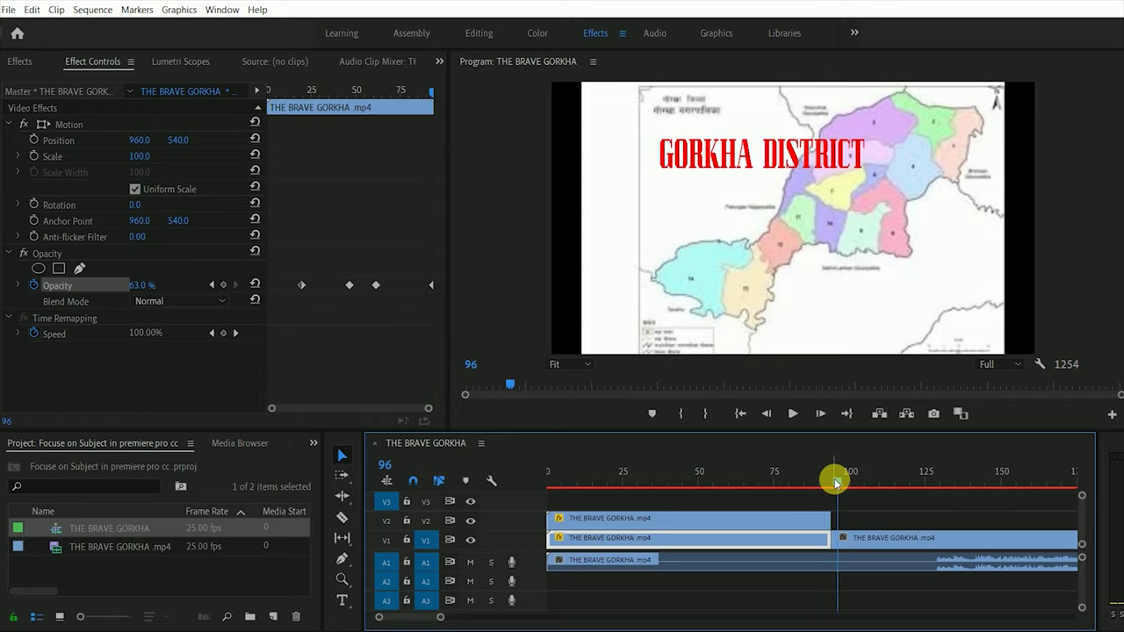